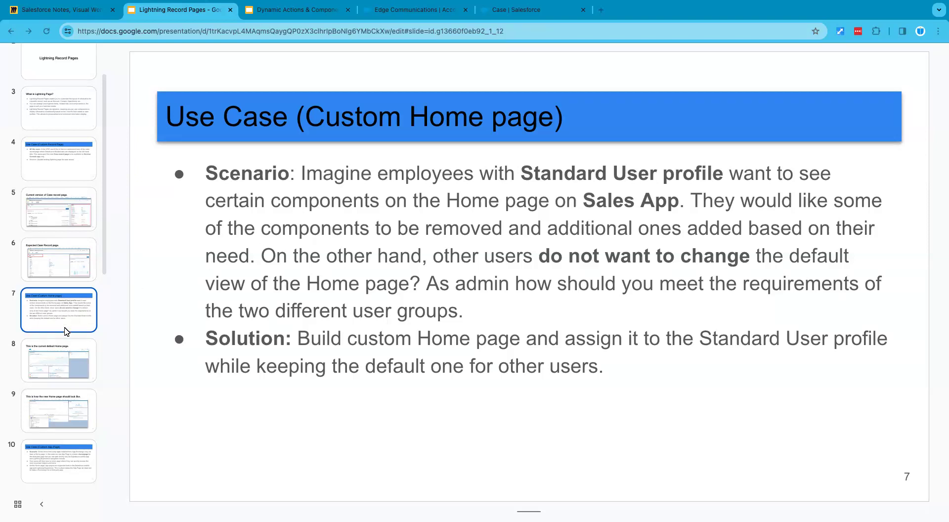
# - Review the slides showing the current default Home page, the expected new Home page, and the Custom Home page use case
pyautogui.click(65, 356)
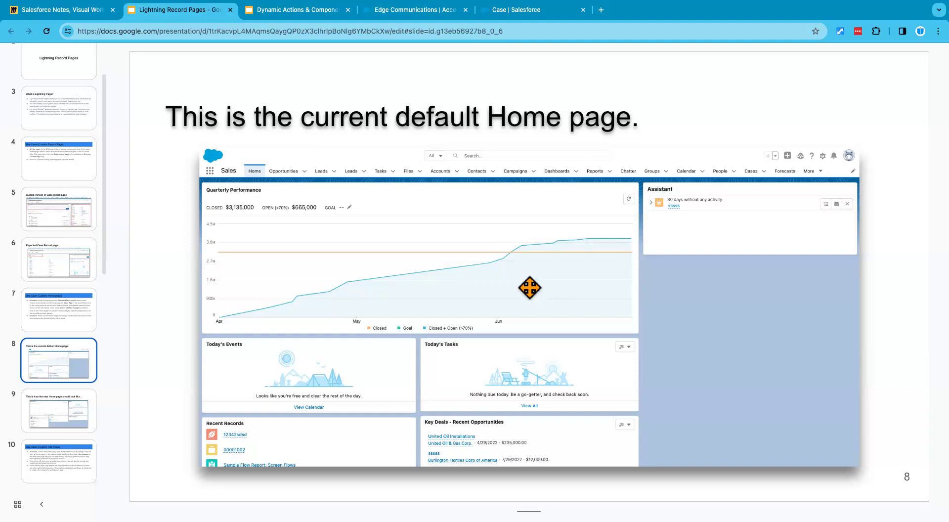
pyautogui.click(61, 414)
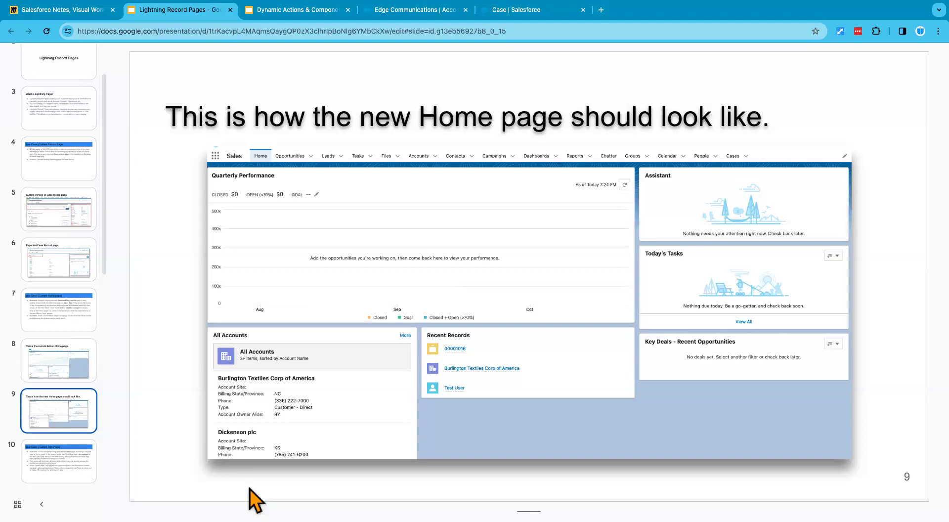
pyautogui.click(79, 319)
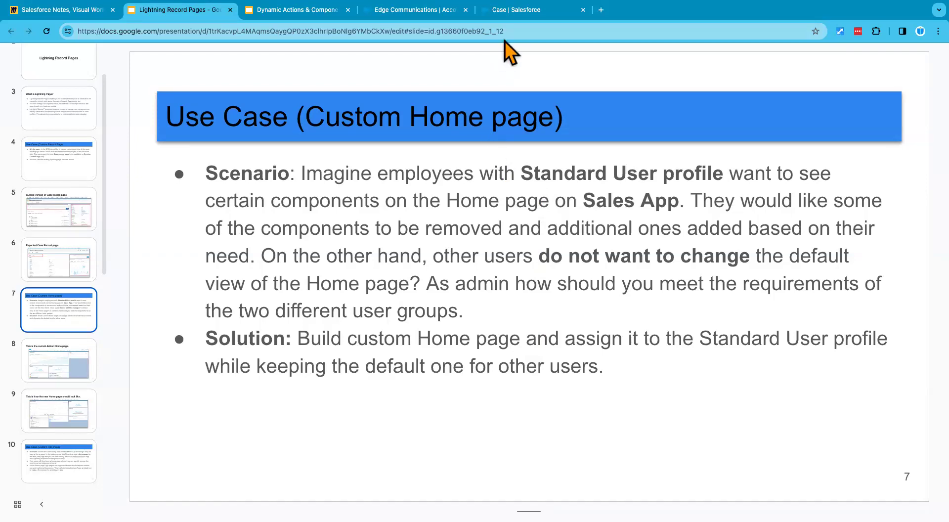
# - Switch to Salesforce Setup, search the setup options for "light" and open Lightning App Builder
pyautogui.click(525, 17)
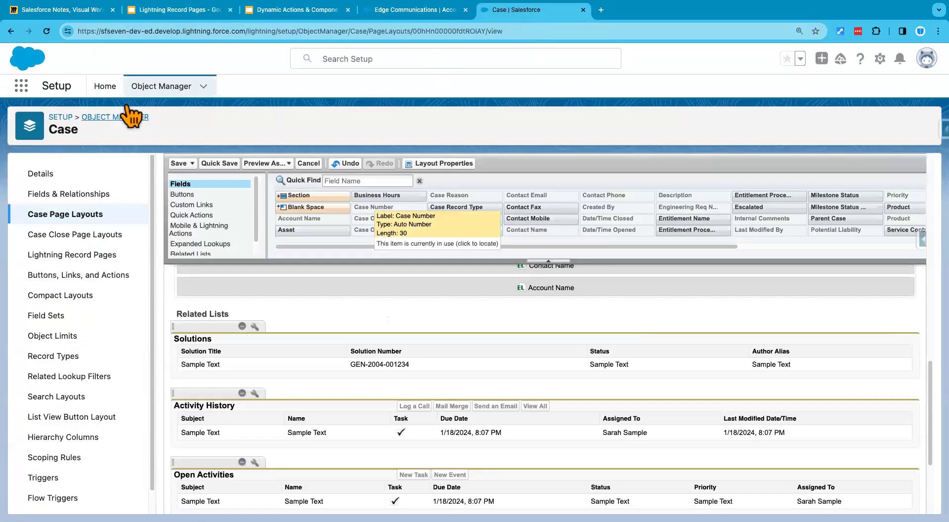
pyautogui.click(107, 89)
pyautogui.click(83, 121)
pyautogui.write('l')
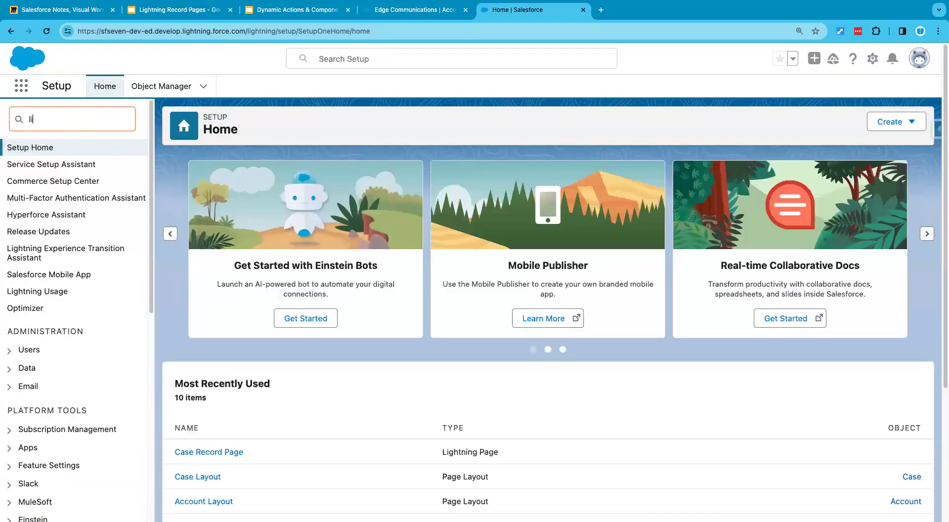
pyautogui.write('ight')
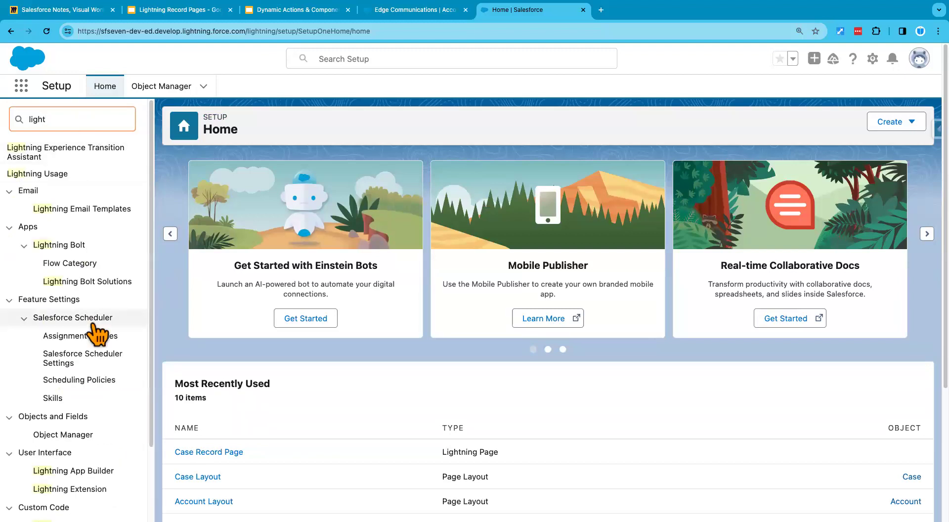
pyautogui.scroll(-2, 54, 386)
pyautogui.scroll(-1, 65, 411)
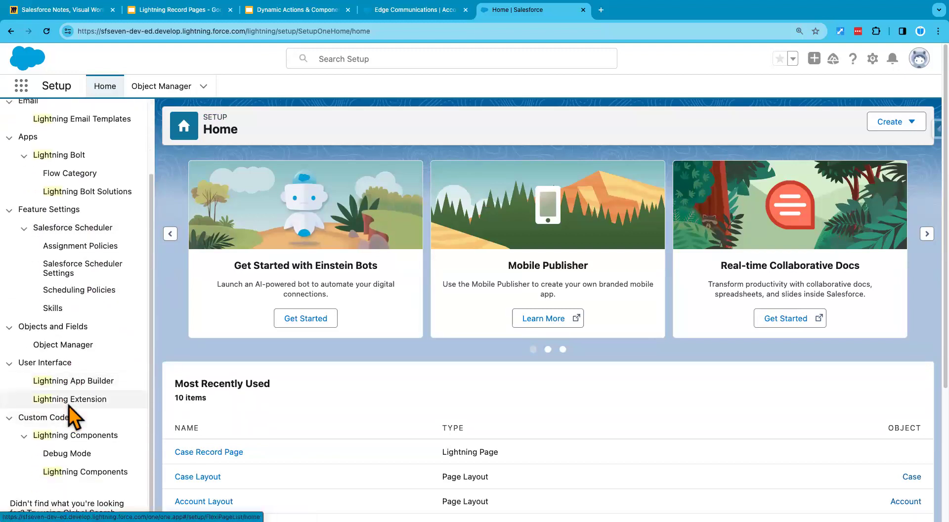
pyautogui.click(75, 383)
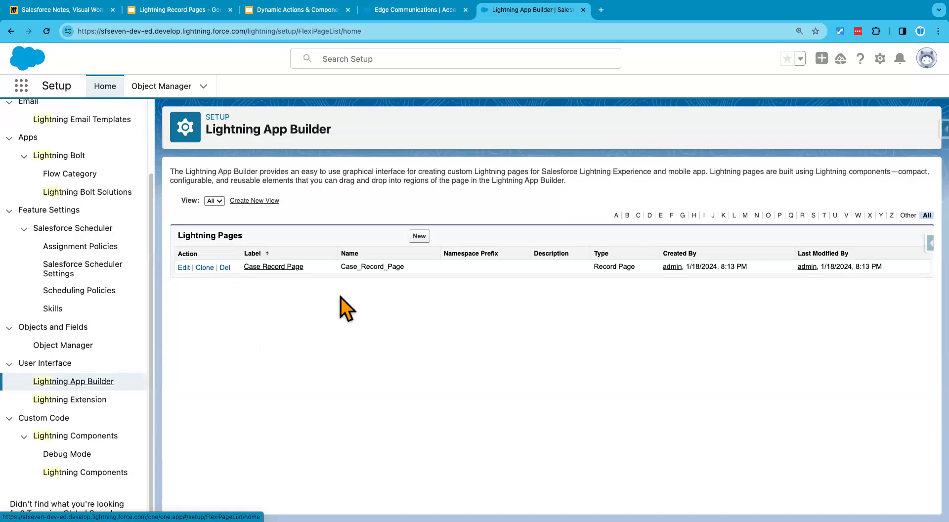
# - Start a new Lightning page of type Home Page with the label "Home Page For Standard Profile User"
pyautogui.click(419, 236)
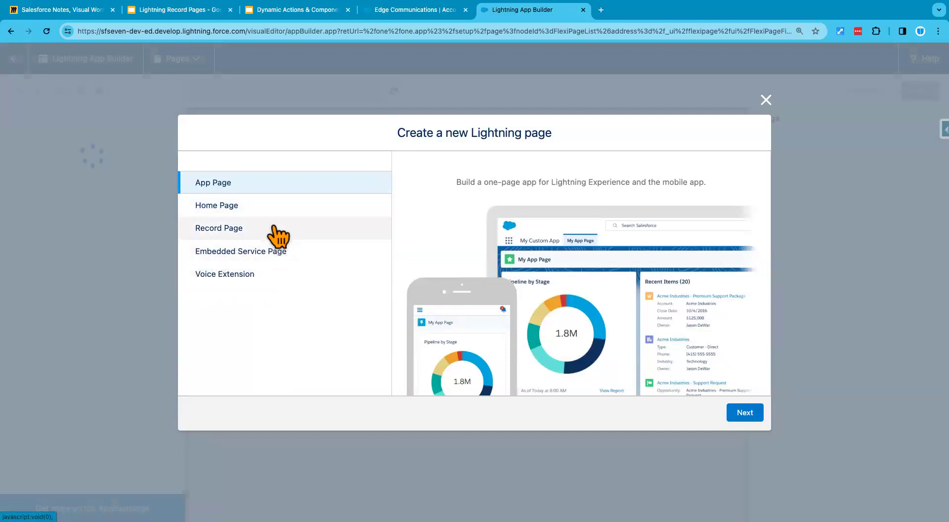
pyautogui.click(236, 211)
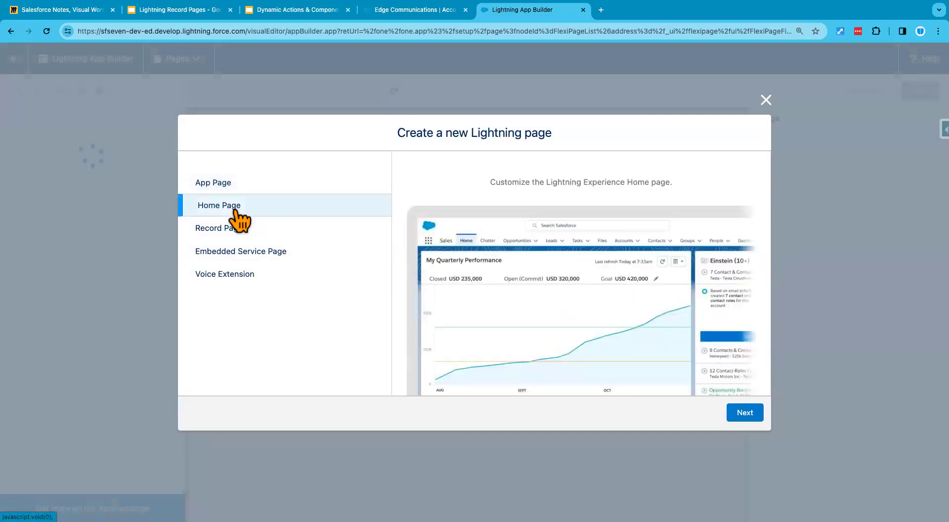
pyautogui.click(745, 414)
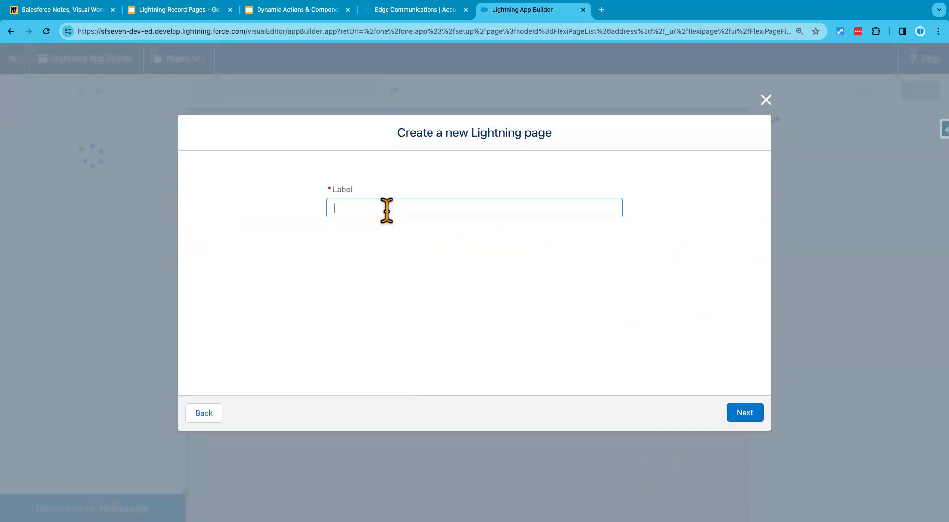
pyautogui.write('Home Page For Standard Profile User')
pyautogui.click(409, 256)
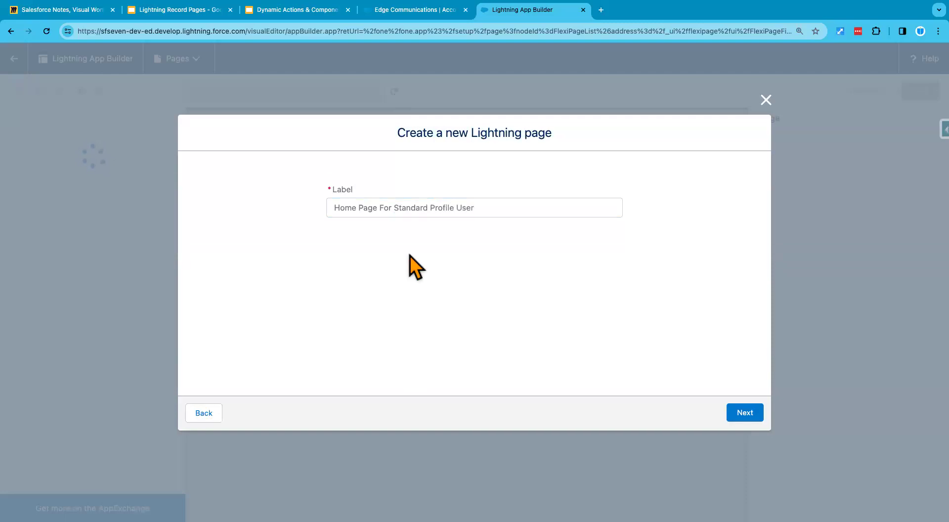
pyautogui.click(746, 413)
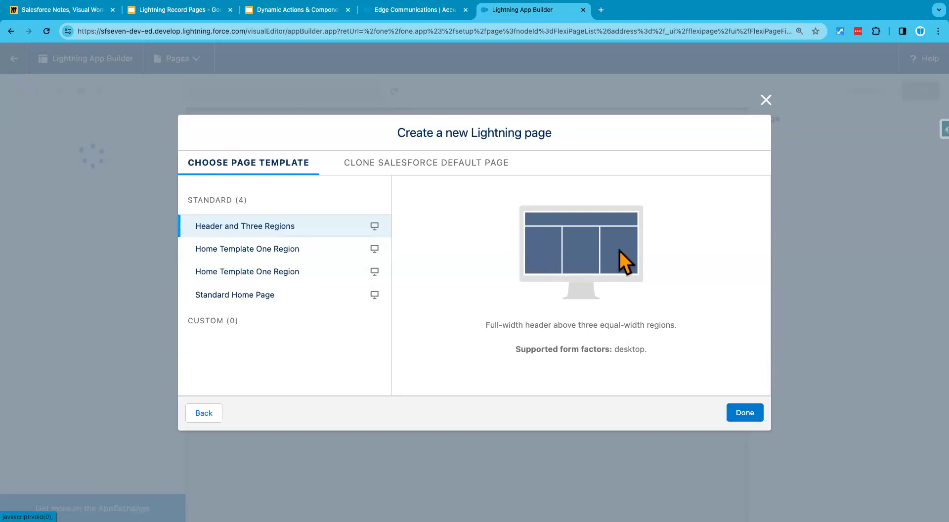
# - Compare the Salesforce default page clone option with the layouts of the four standard page templates
pyautogui.click(428, 168)
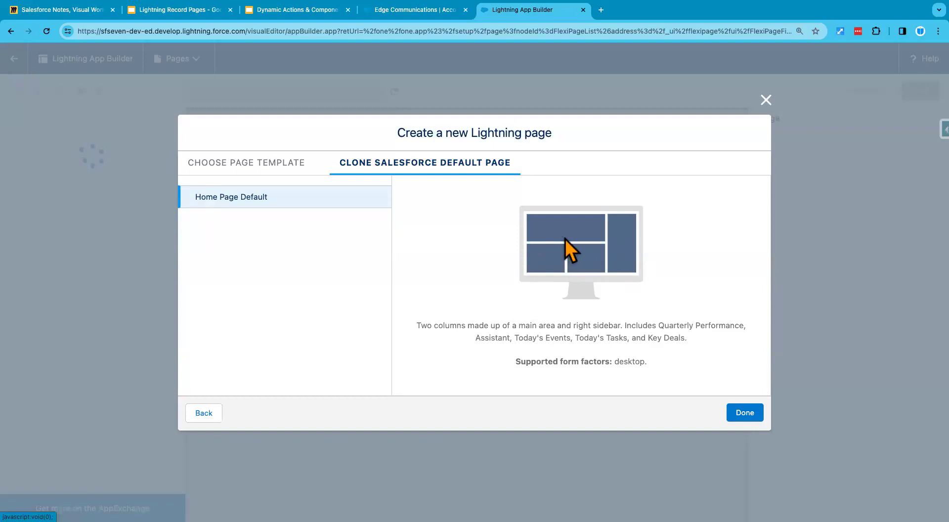
pyautogui.click(286, 168)
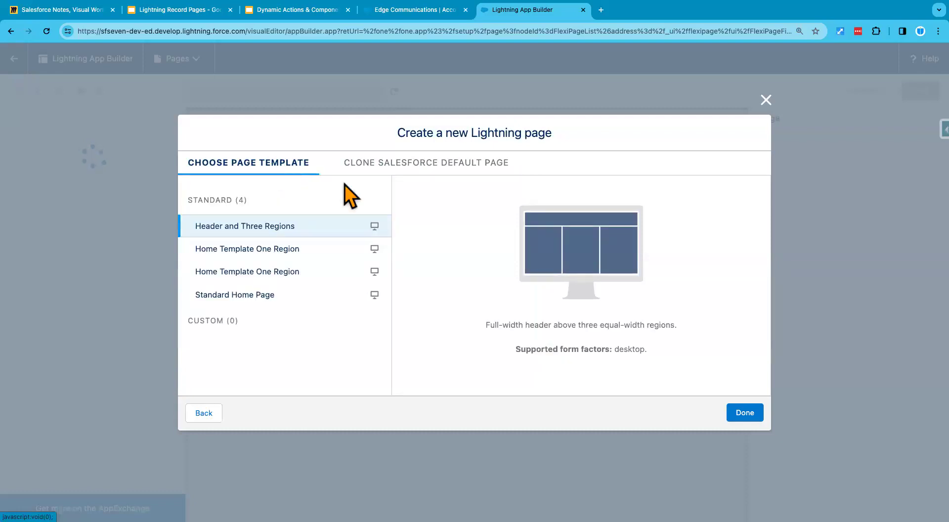
pyautogui.click(435, 168)
pyautogui.click(278, 163)
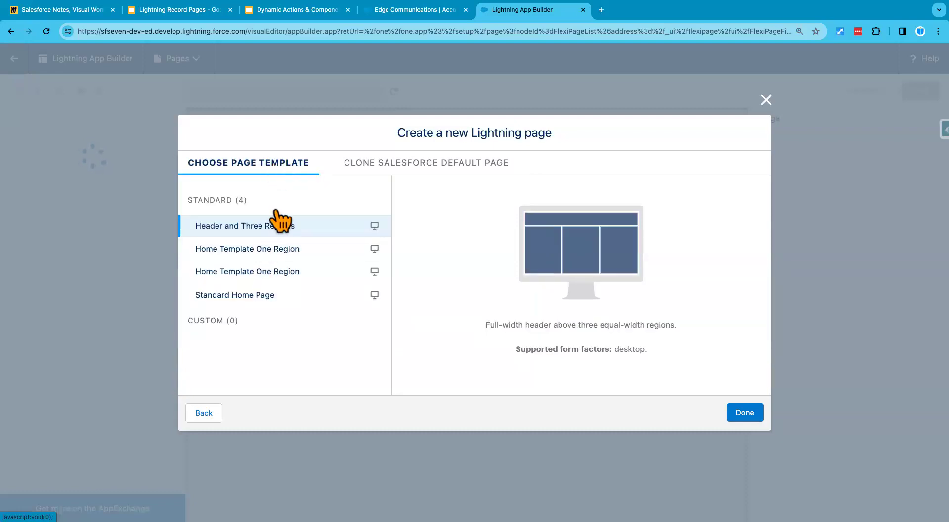
pyautogui.click(266, 249)
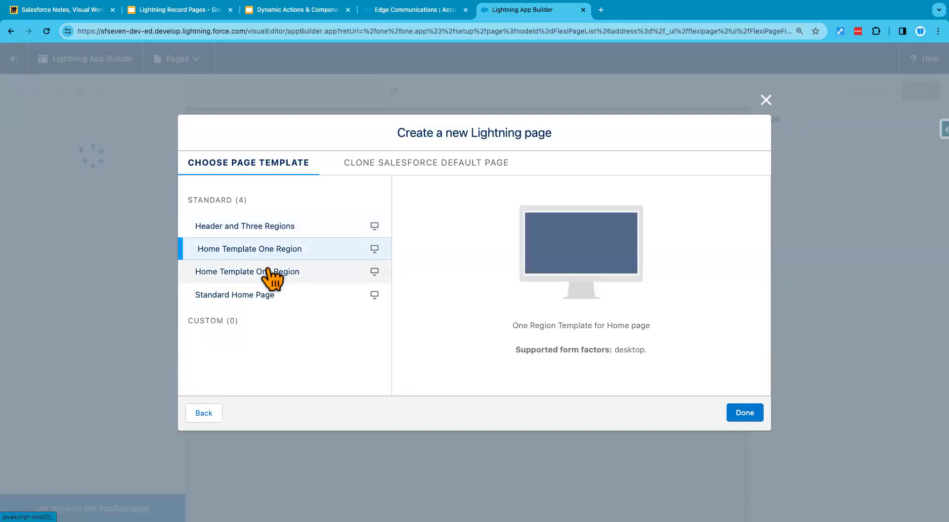
pyautogui.click(268, 271)
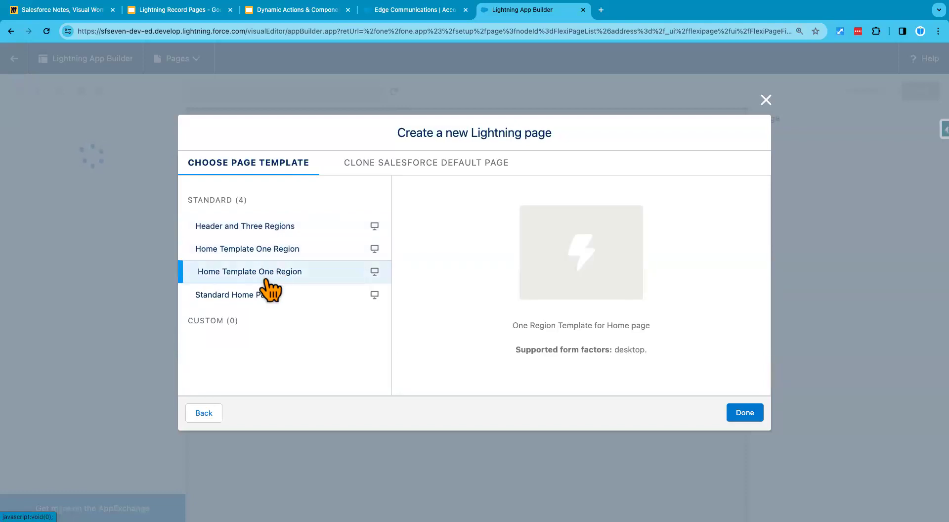
pyautogui.click(260, 298)
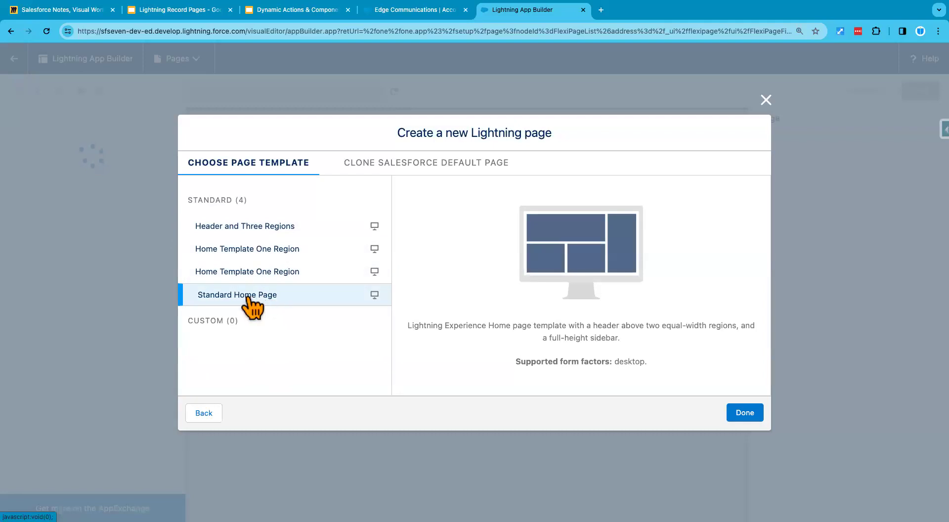
pyautogui.click(268, 274)
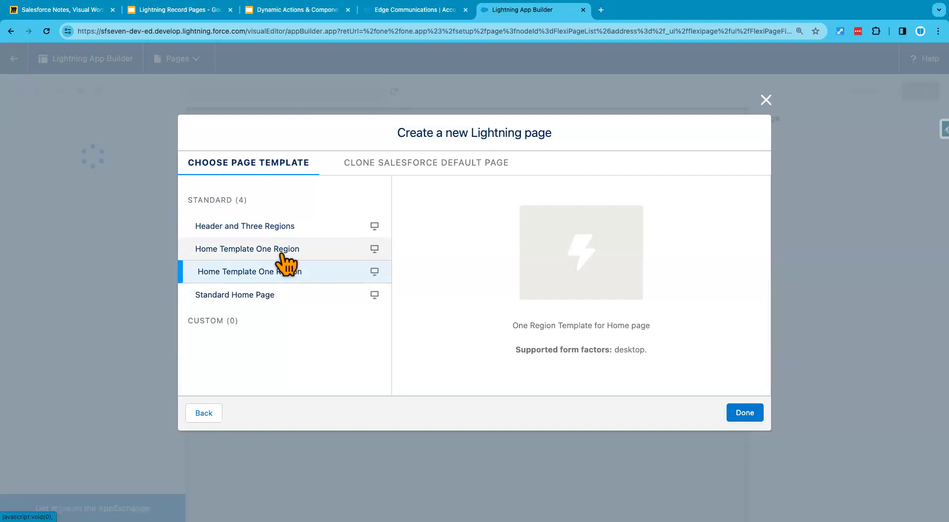
pyautogui.click(265, 252)
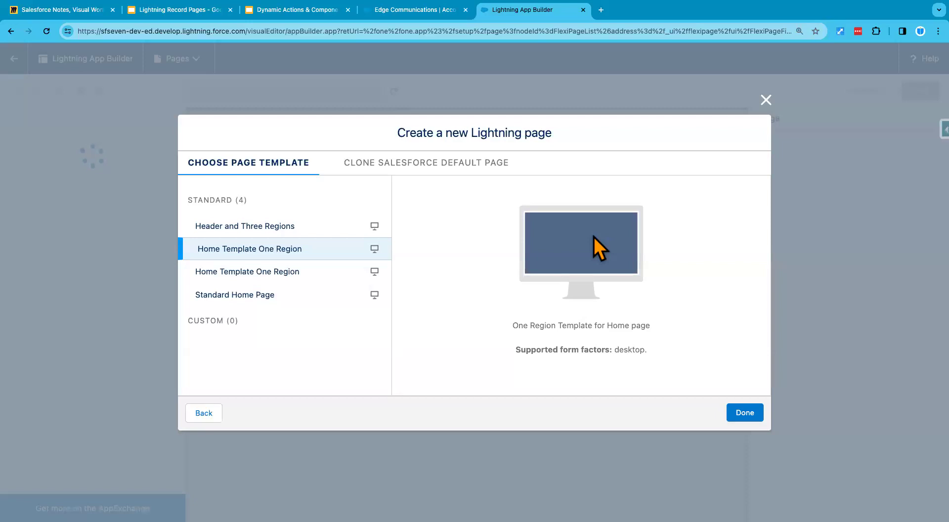
pyautogui.click(270, 228)
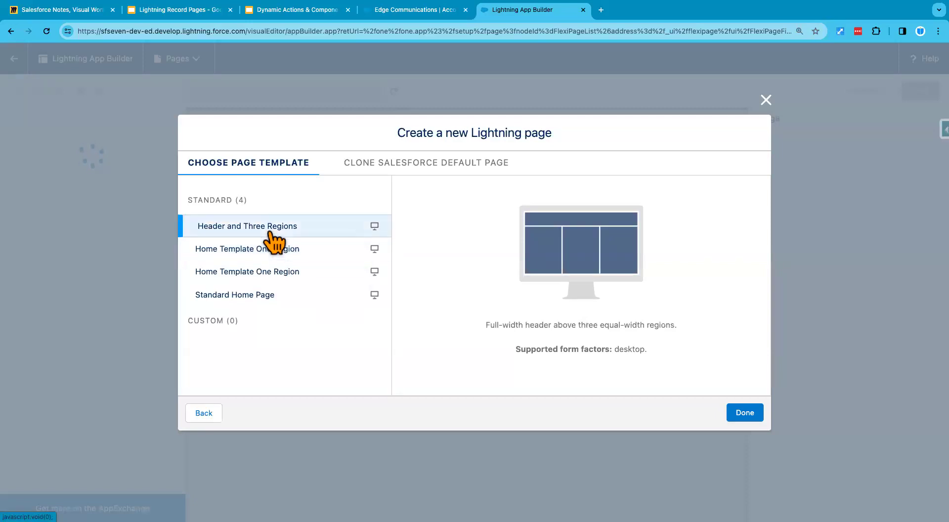
# - Create the page by cloning the Salesforce default page Home Page Default
pyautogui.click(403, 167)
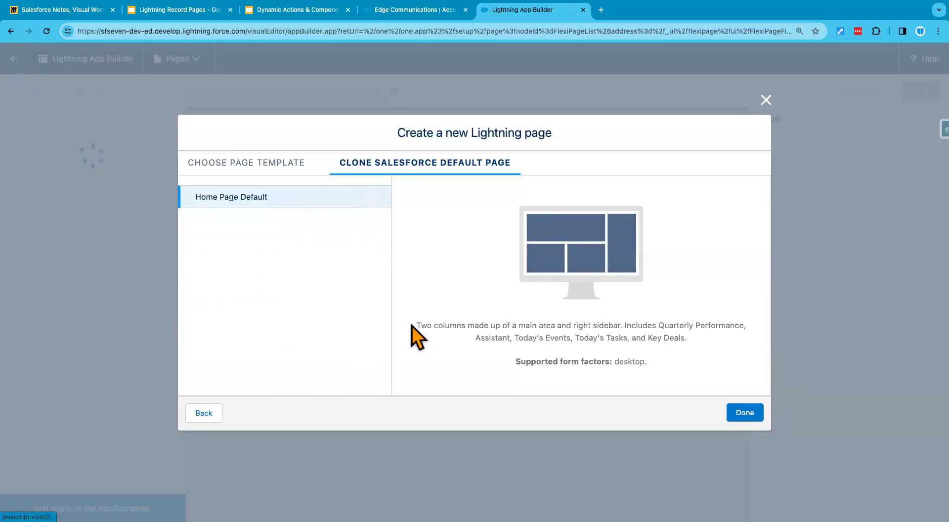
pyautogui.click(743, 417)
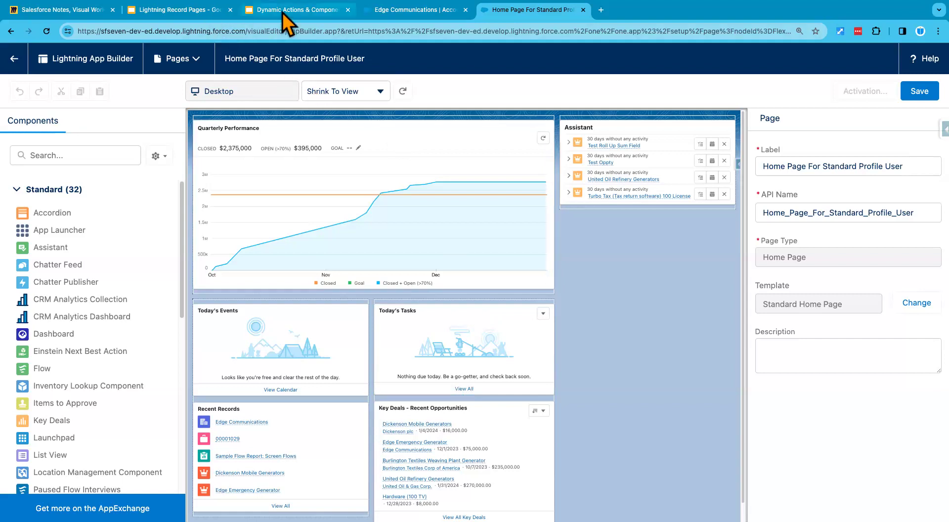
# - Check the slide with the expected Home page layout and move the Today's Tasks component below Assistant to match it
pyautogui.click(187, 16)
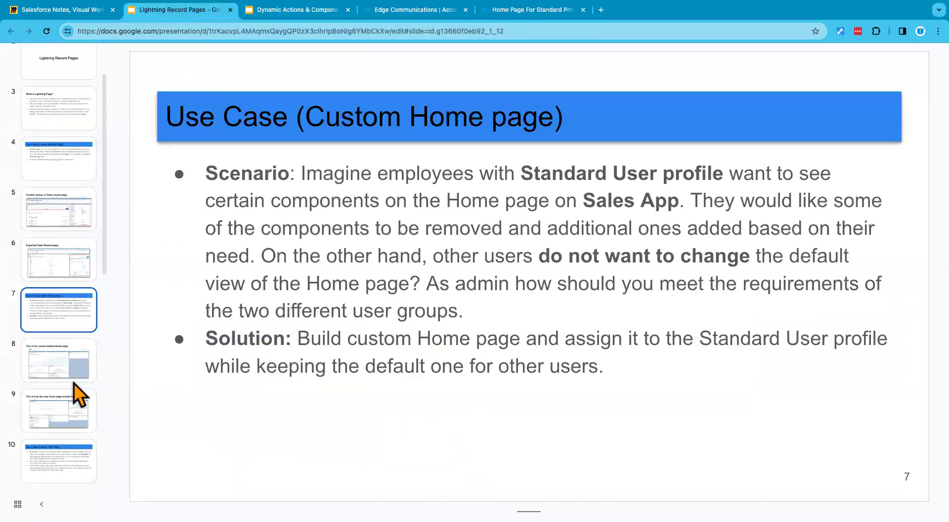
pyautogui.click(58, 411)
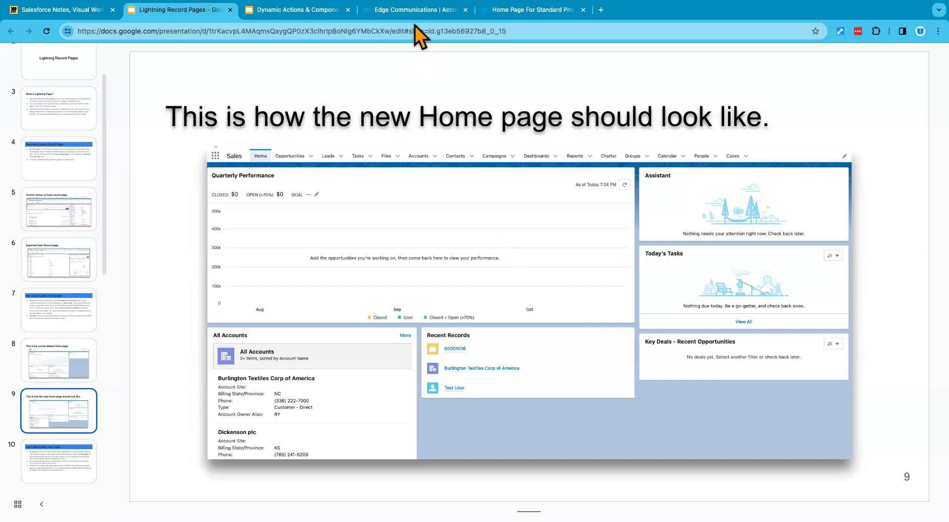
pyautogui.click(507, 11)
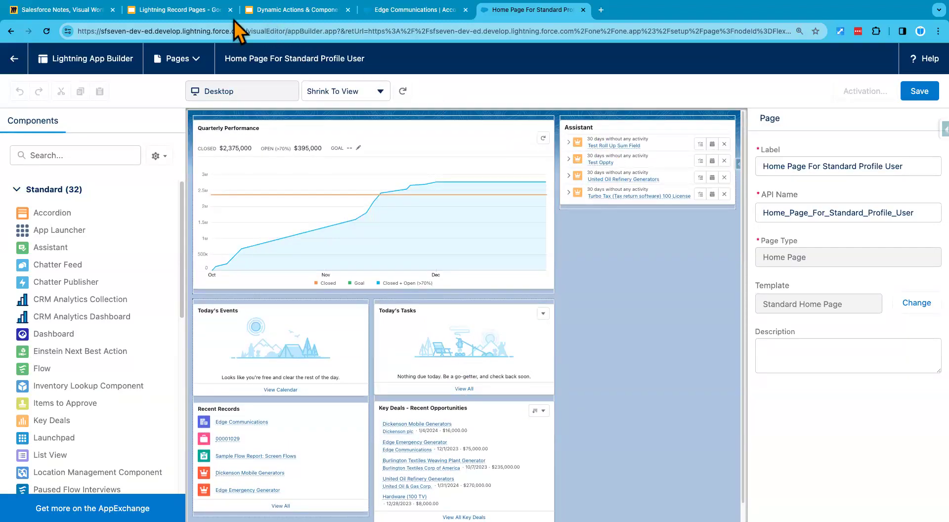
pyautogui.click(197, 10)
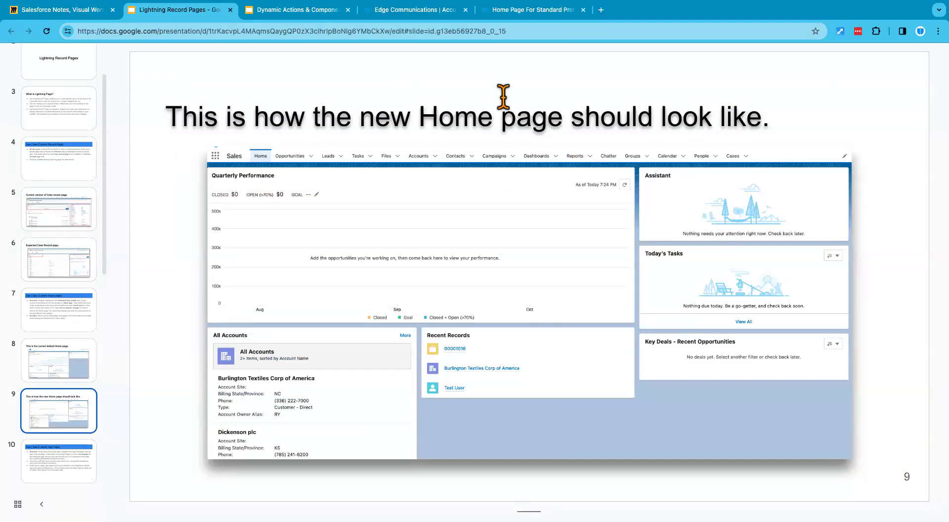
pyautogui.click(526, 12)
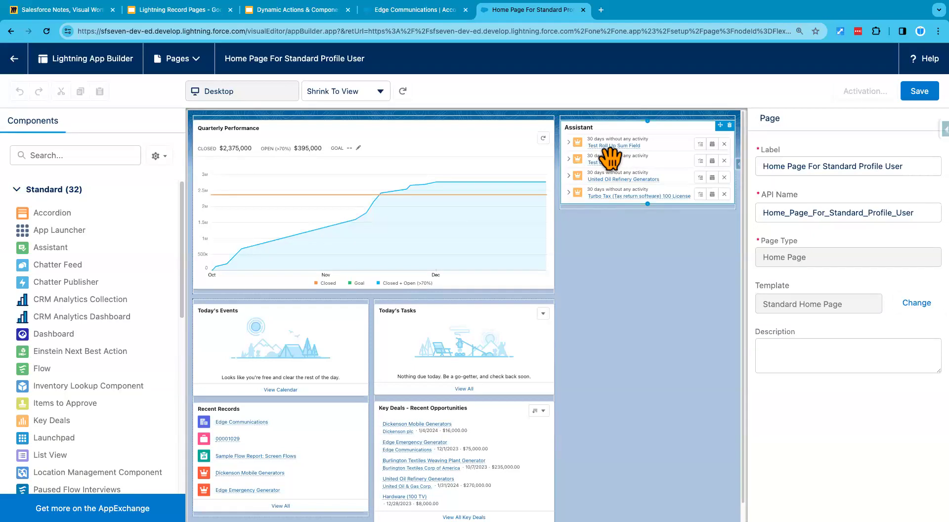
pyautogui.click(197, 11)
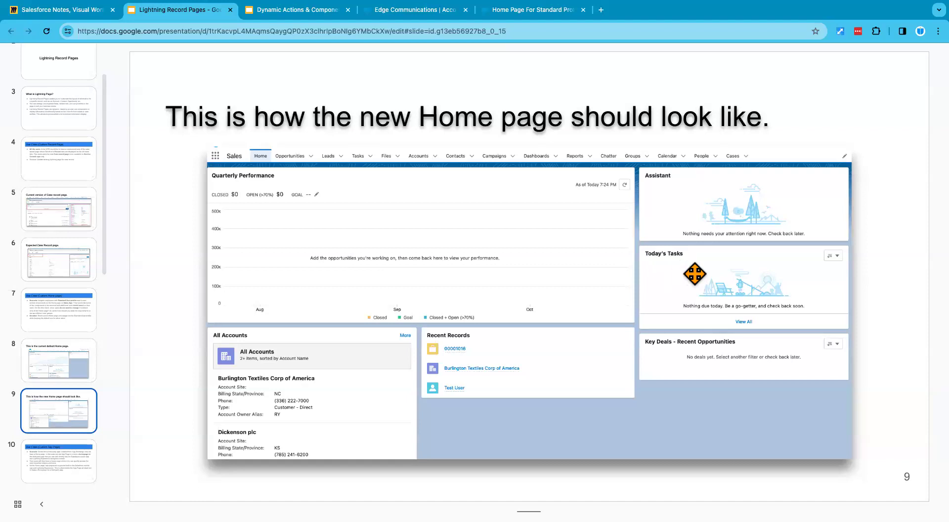
pyautogui.click(534, 11)
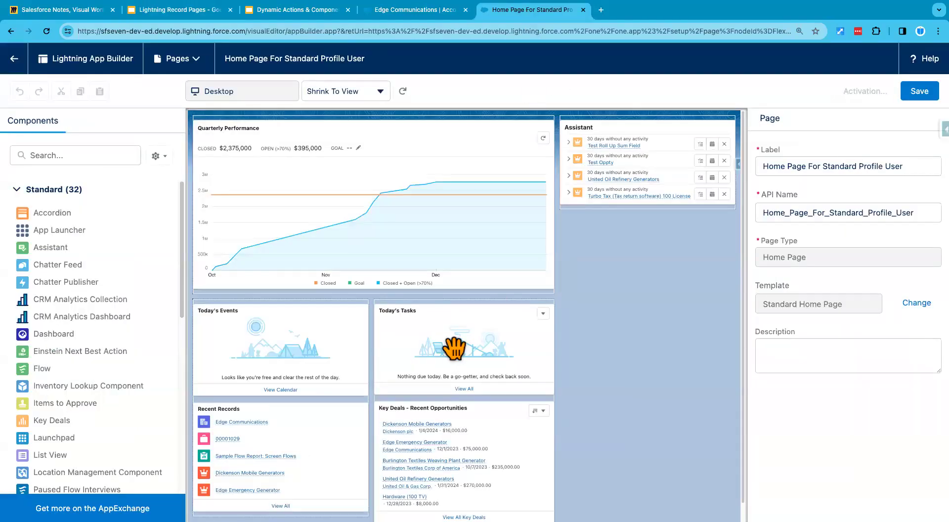
pyautogui.moveTo(451, 348); pyautogui.dragTo(632, 210)
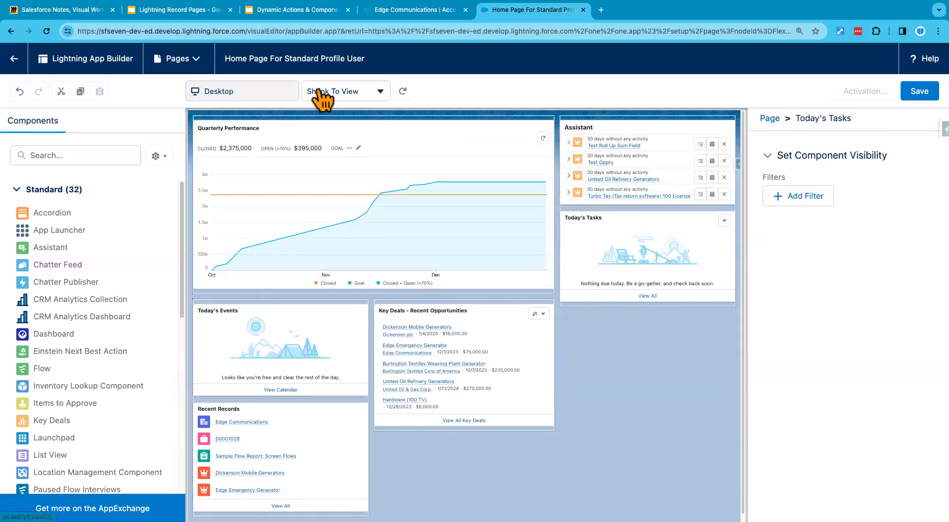
# - Check the layout slide again, place the page builder's browser tab before Edge Communications, and move Key Deals below Today's Tasks
pyautogui.click(182, 13)
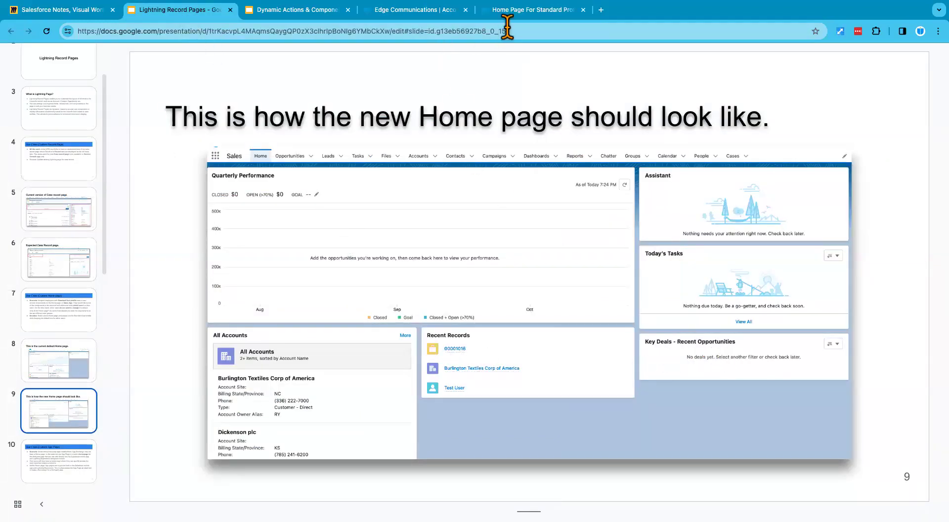
pyautogui.moveTo(503, 14); pyautogui.dragTo(425, 14)
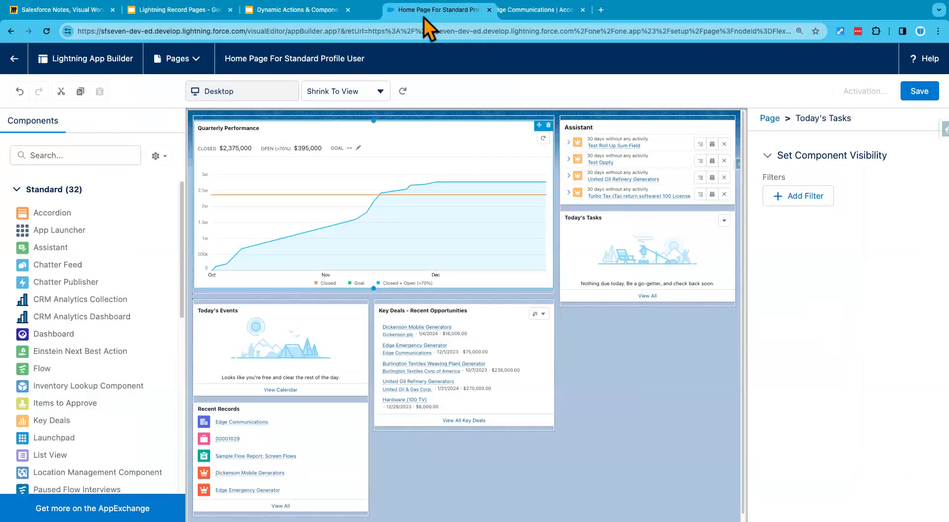
pyautogui.moveTo(420, 369); pyautogui.dragTo(602, 304)
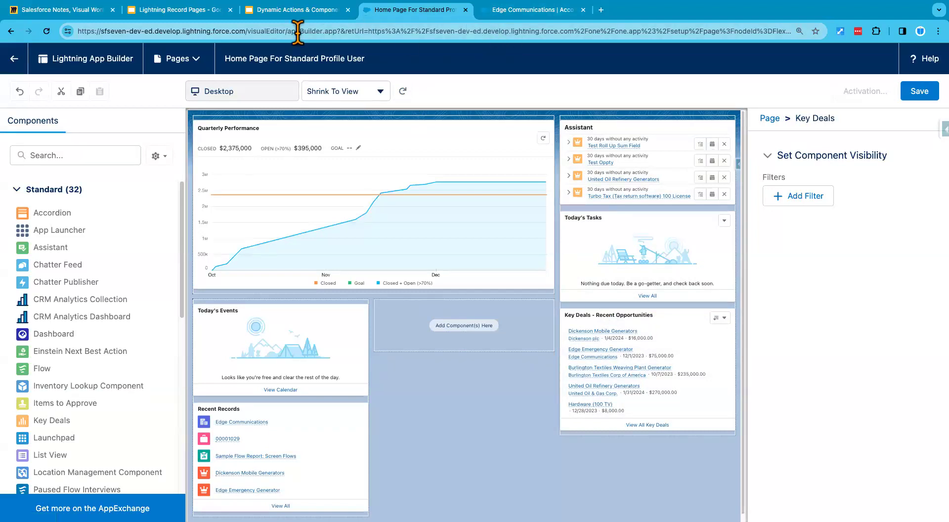
# - Check the slide with the expected Home page layout and remove the Today's Events component from the page
pyautogui.click(203, 15)
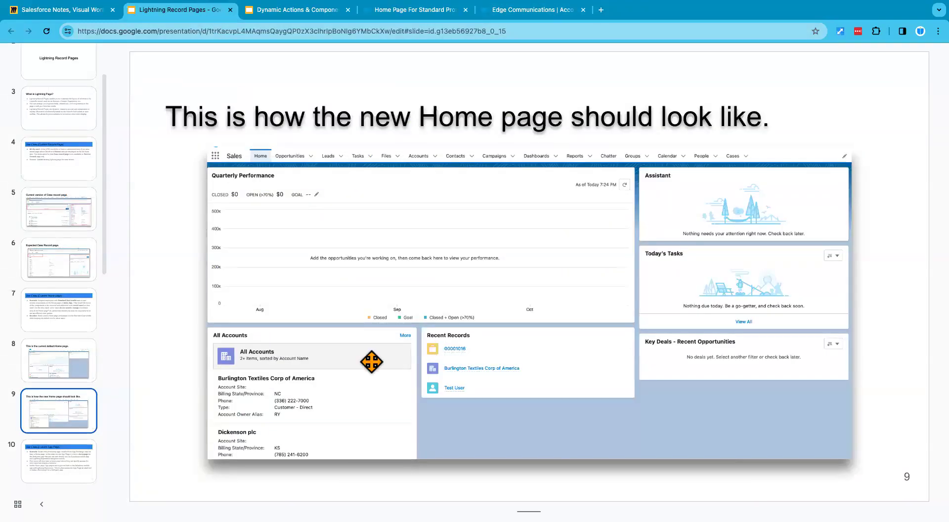
pyautogui.scroll(-1, 513, 428)
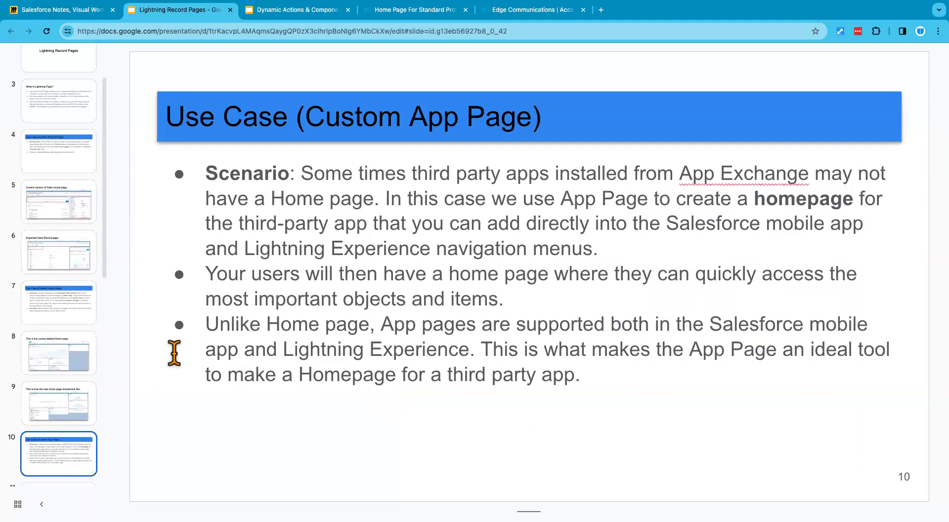
pyautogui.click(72, 282)
pyautogui.press('Up')
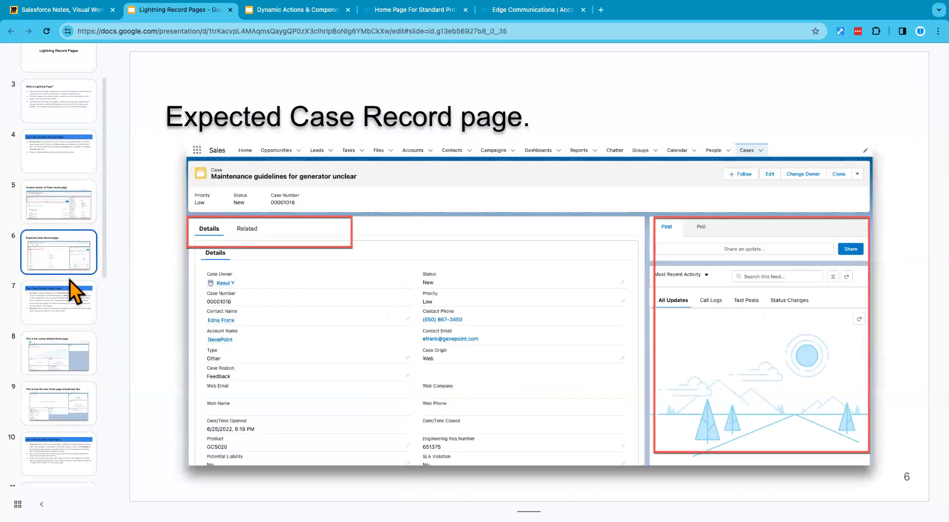
pyautogui.click(73, 403)
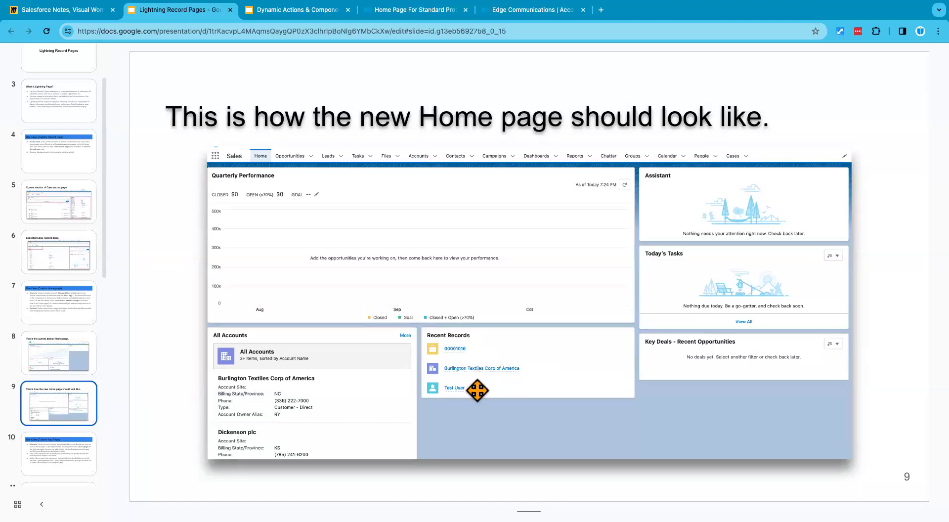
pyautogui.click(419, 10)
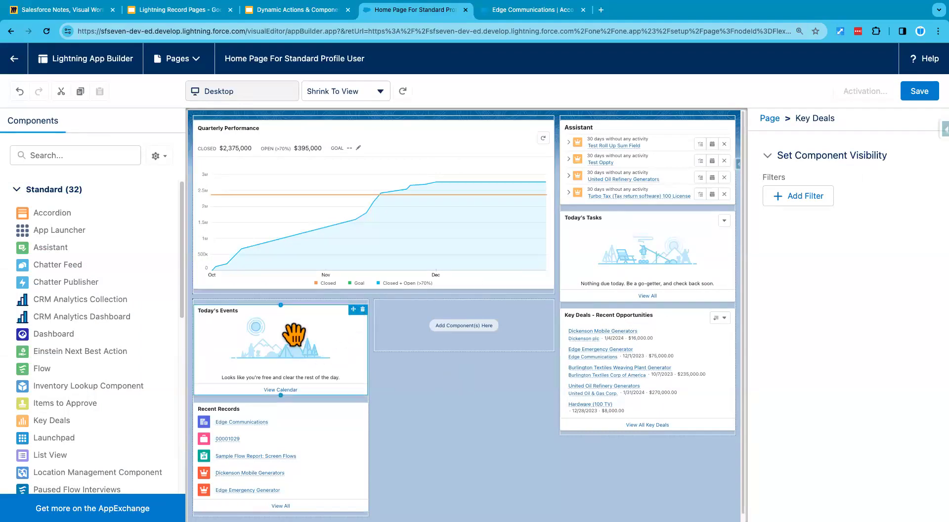
pyautogui.click(203, 10)
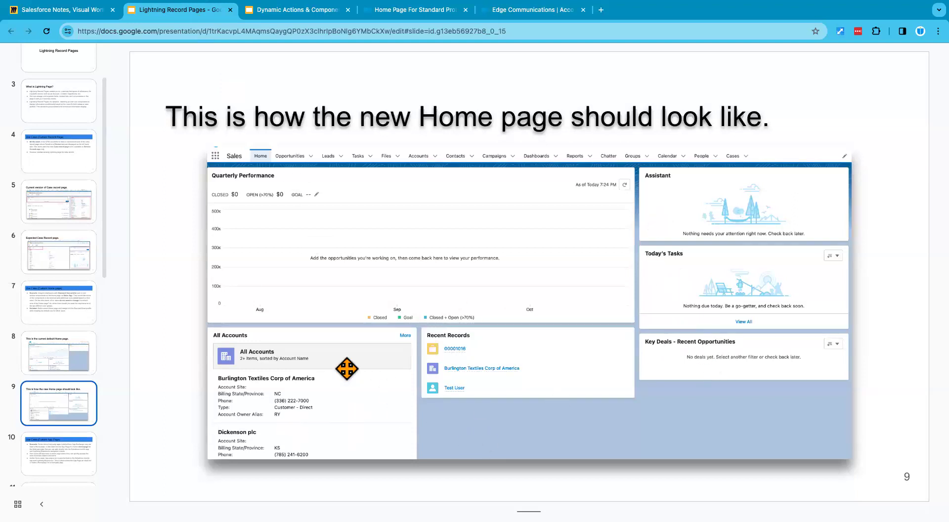
pyautogui.click(423, 13)
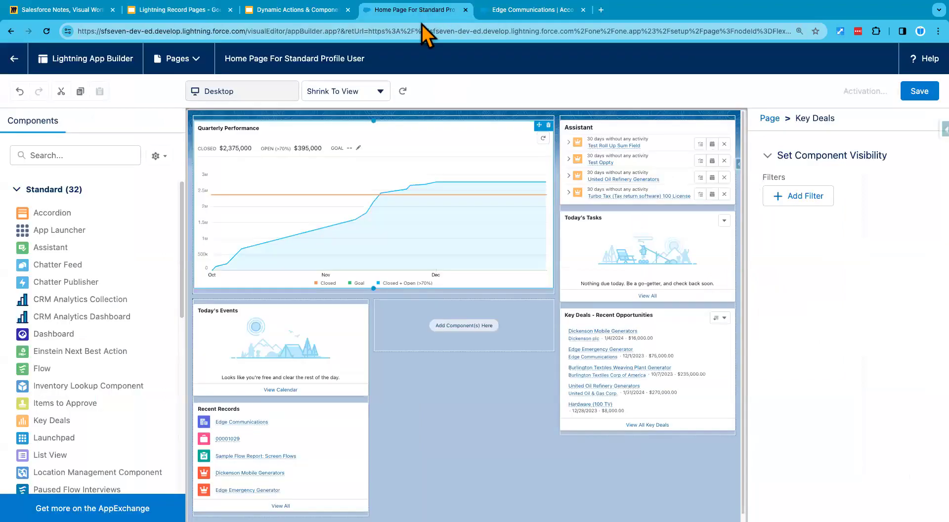
pyautogui.click(363, 310)
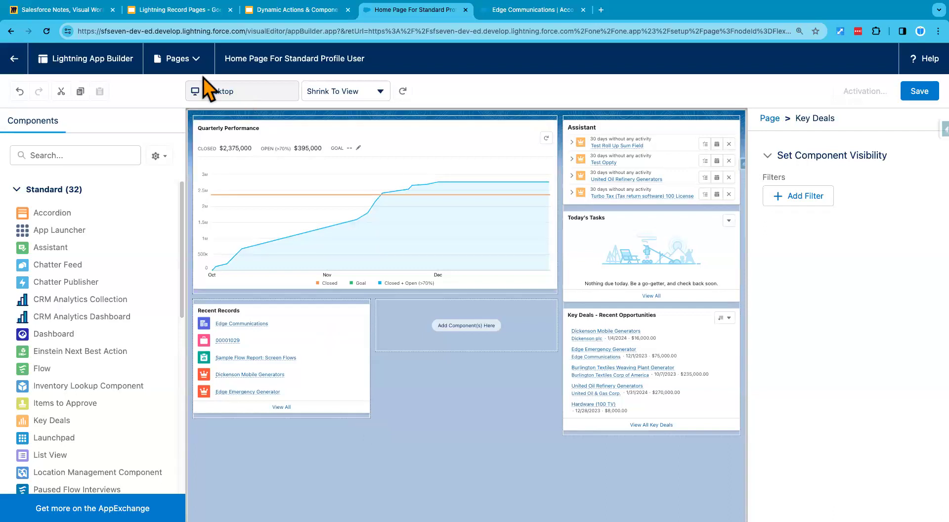
# - Recheck the expected layout slide and move Recent Records into the empty region beside it, below Quarterly Performance
pyautogui.click(180, 14)
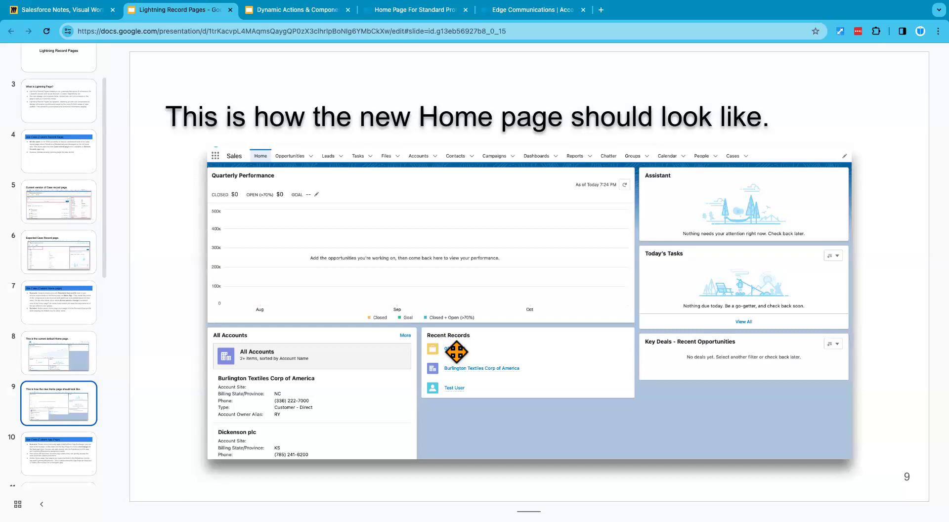
pyautogui.click(408, 14)
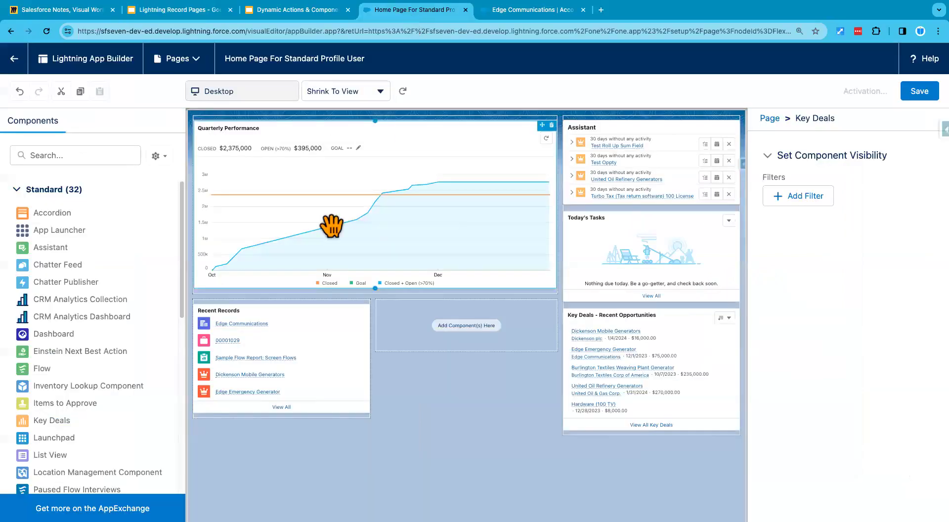
pyautogui.moveTo(263, 319); pyautogui.dragTo(459, 296)
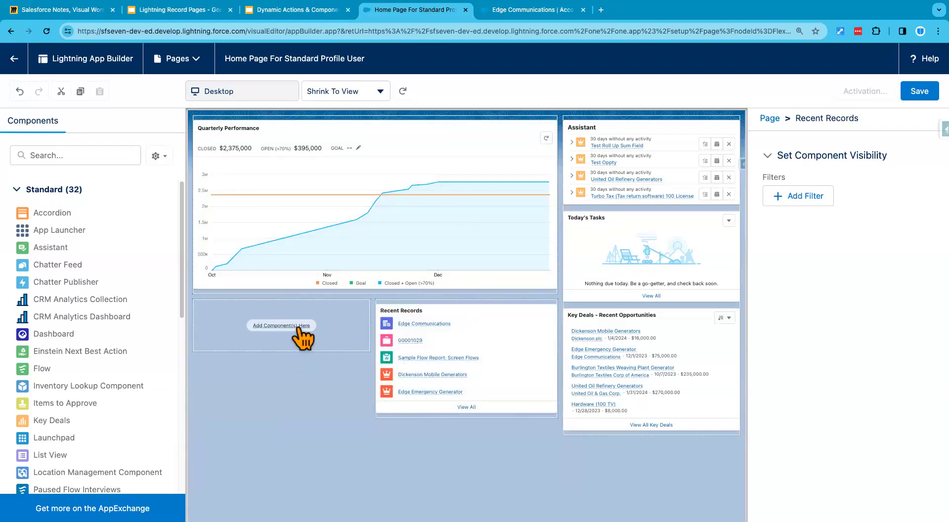
# - Recheck the expected layout slide and add a List View component to the empty region beside Recent Records
pyautogui.click(521, 15)
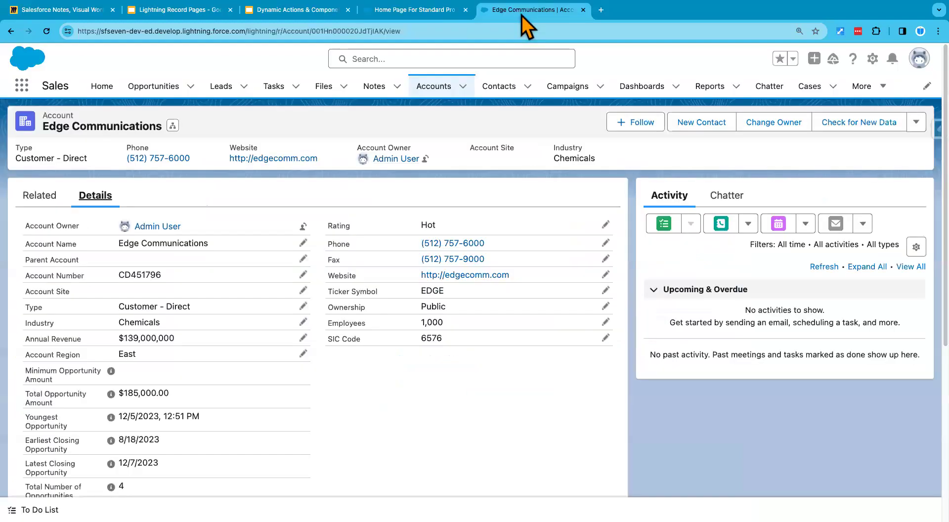
pyautogui.click(287, 16)
pyautogui.click(187, 17)
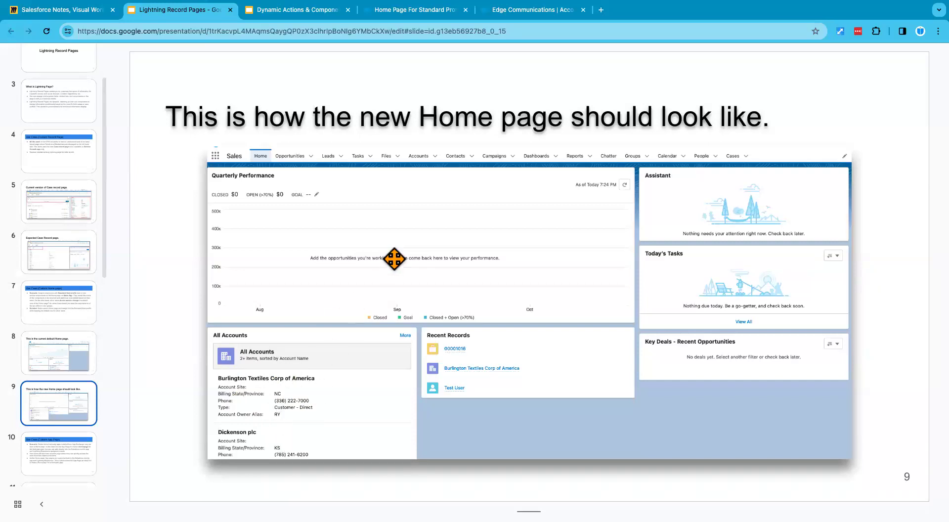
pyautogui.click(416, 14)
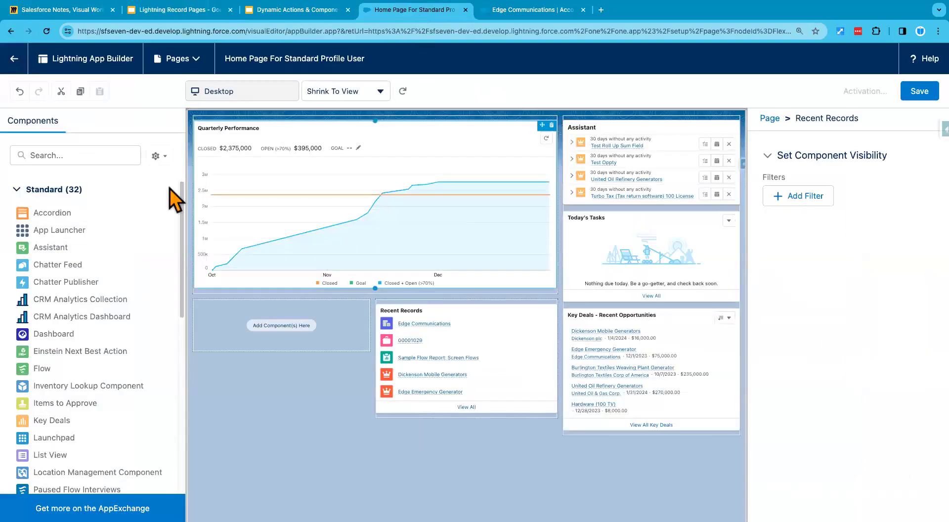
pyautogui.click(77, 157)
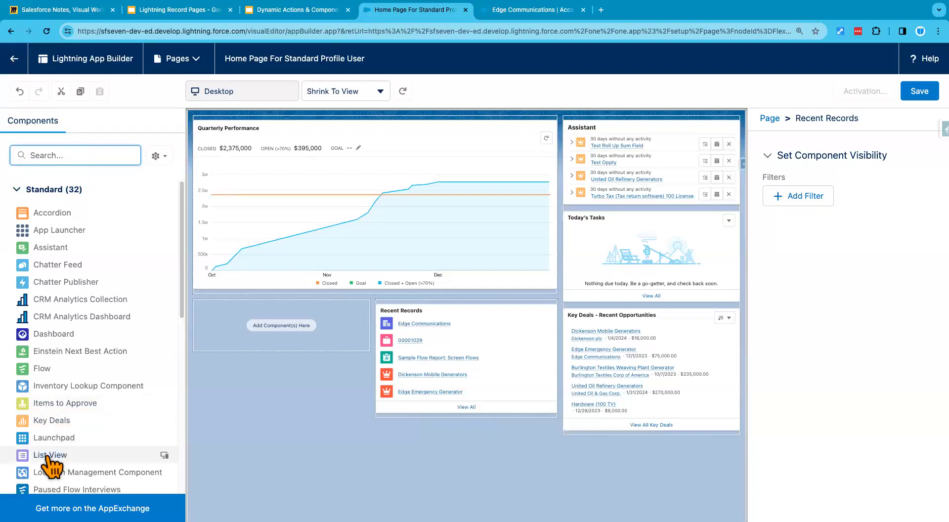
pyautogui.moveTo(50, 462); pyautogui.dragTo(262, 316)
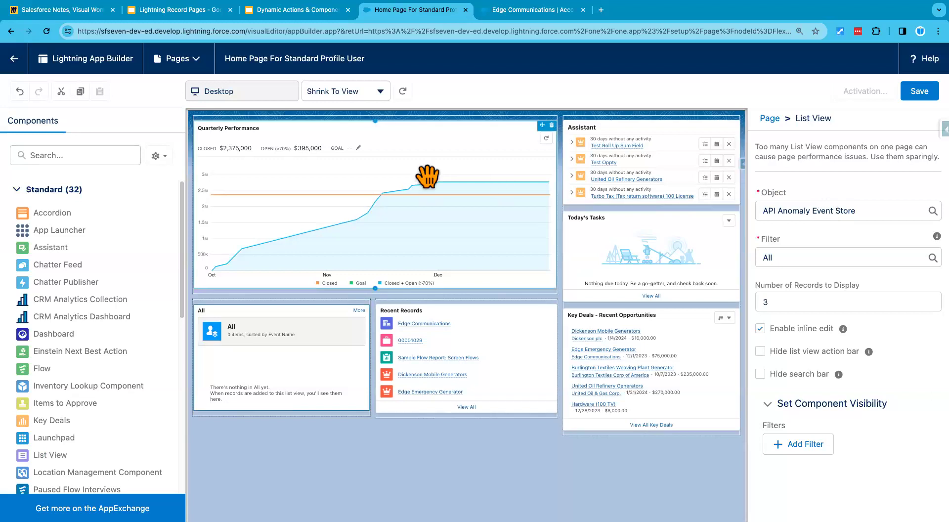
# - Check the list shown on the layout slide and set the List View's object to Account with the All Accounts filter
pyautogui.click(200, 13)
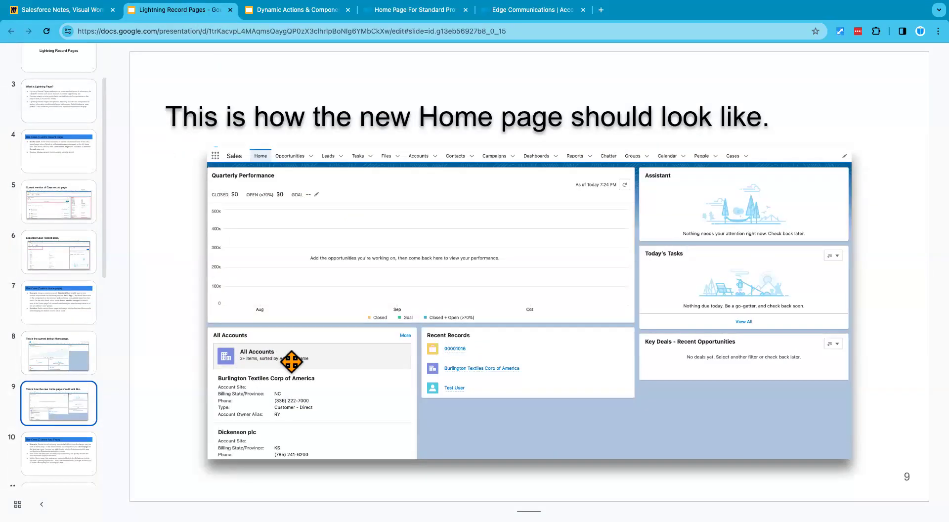
pyautogui.click(413, 16)
pyautogui.click(868, 209)
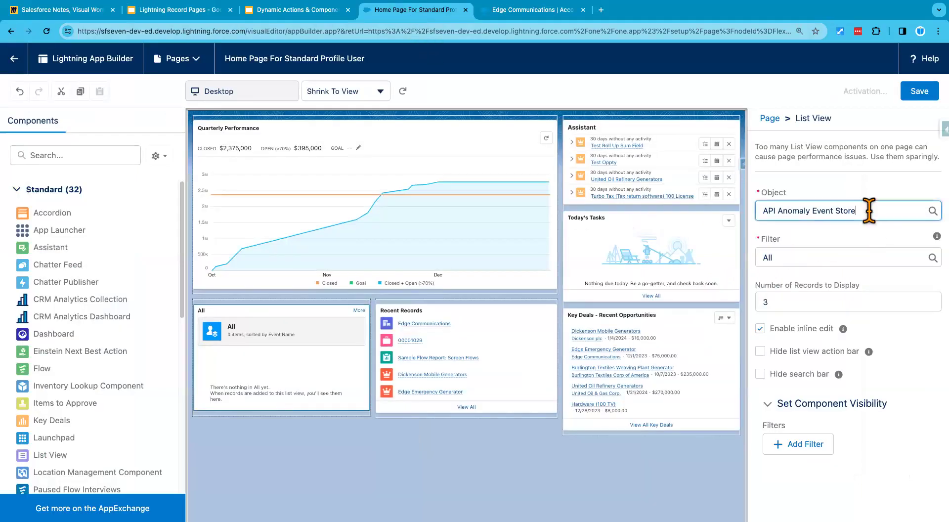
pyautogui.click(798, 258)
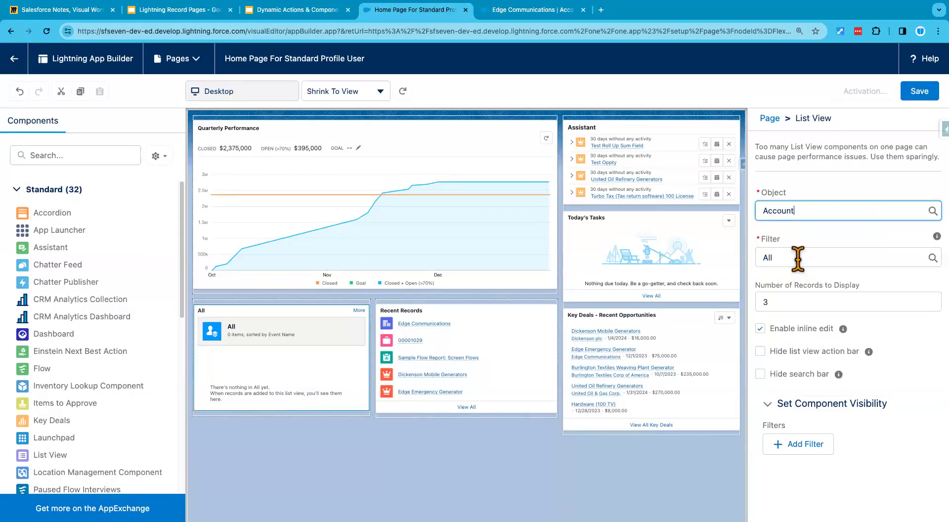
pyautogui.click(811, 236)
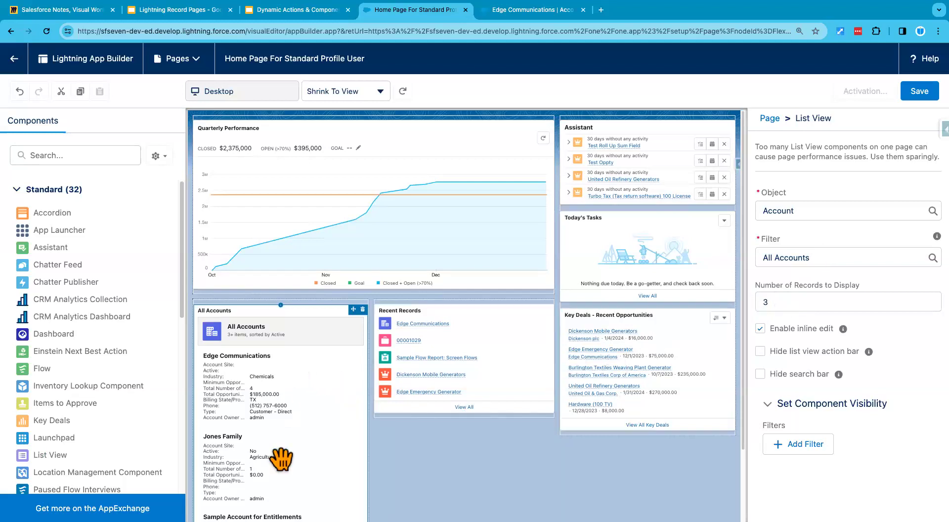
# - Set the number of records displayed in the All Accounts list view to 2
pyautogui.click(783, 303)
pyautogui.doubleClick(783, 303)
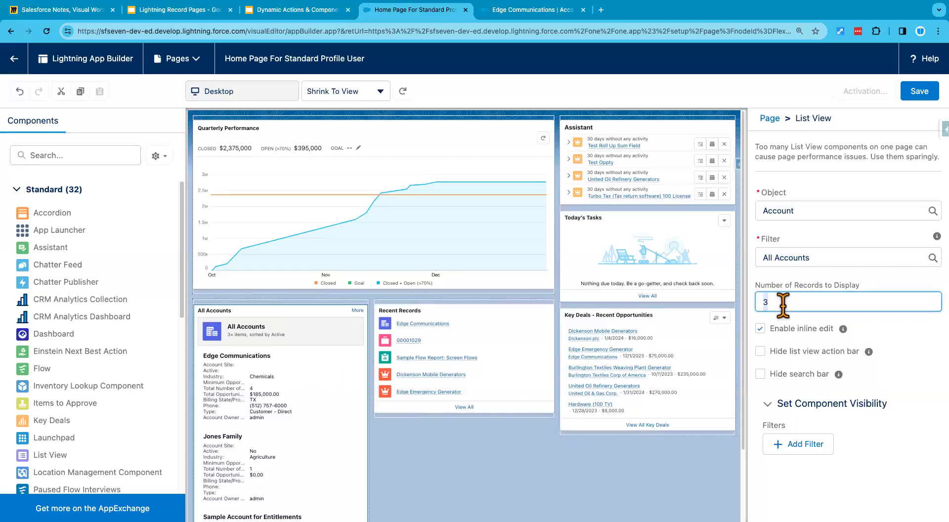
pyautogui.press('BackSpace')
pyautogui.write('2')
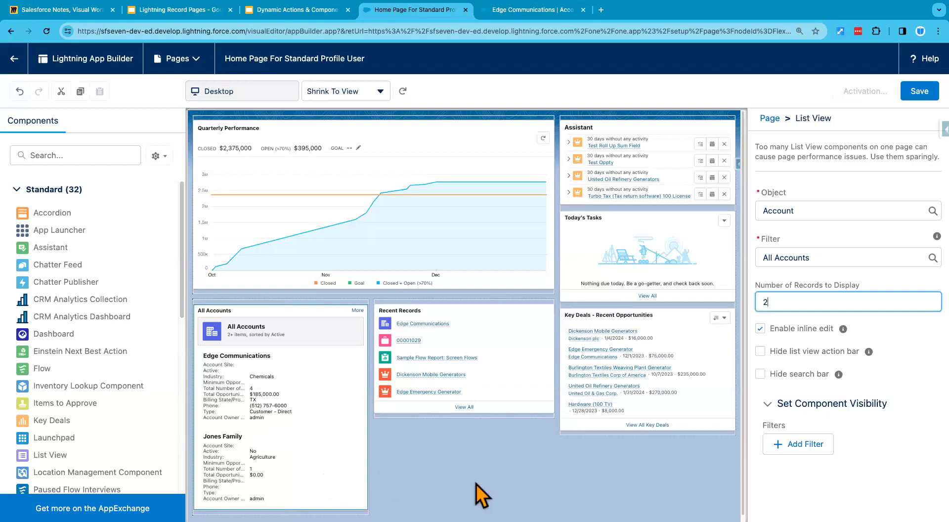
# - Save the Home page and start its activation
pyautogui.click(687, 473)
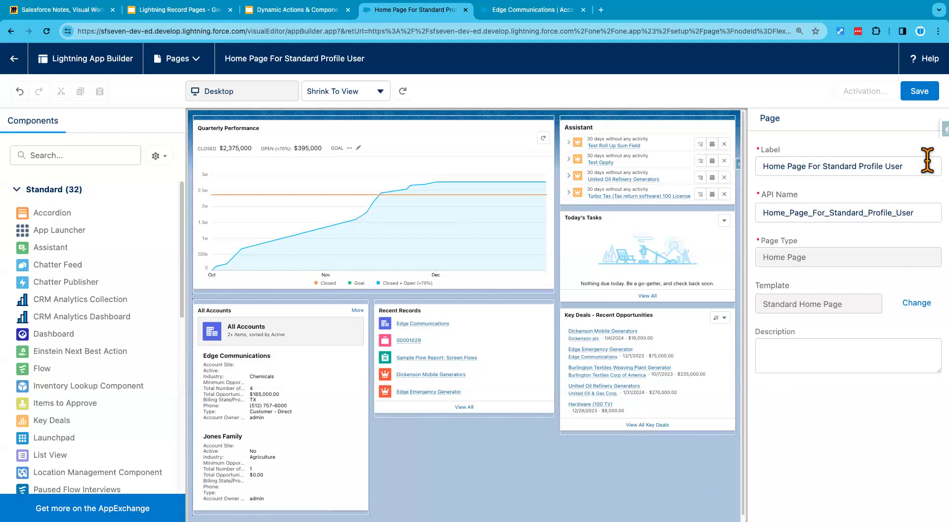
pyautogui.click(922, 95)
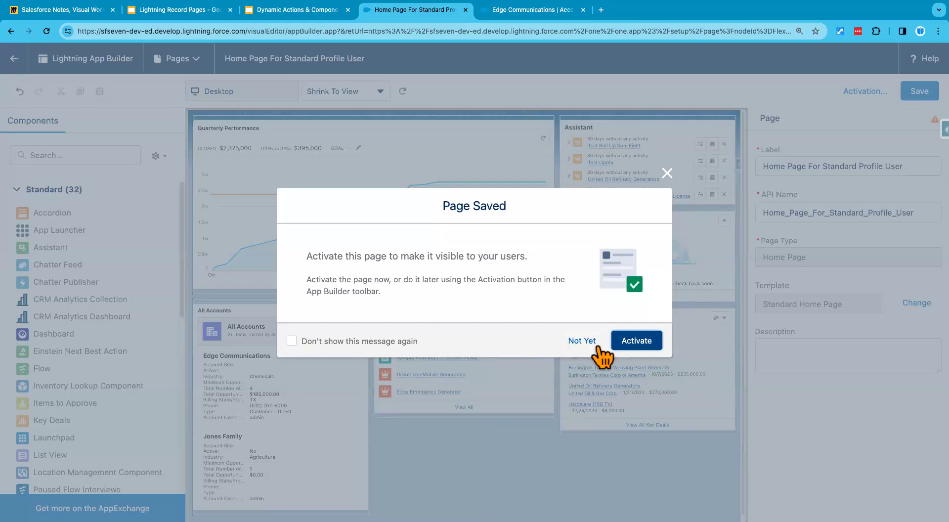
pyautogui.click(648, 341)
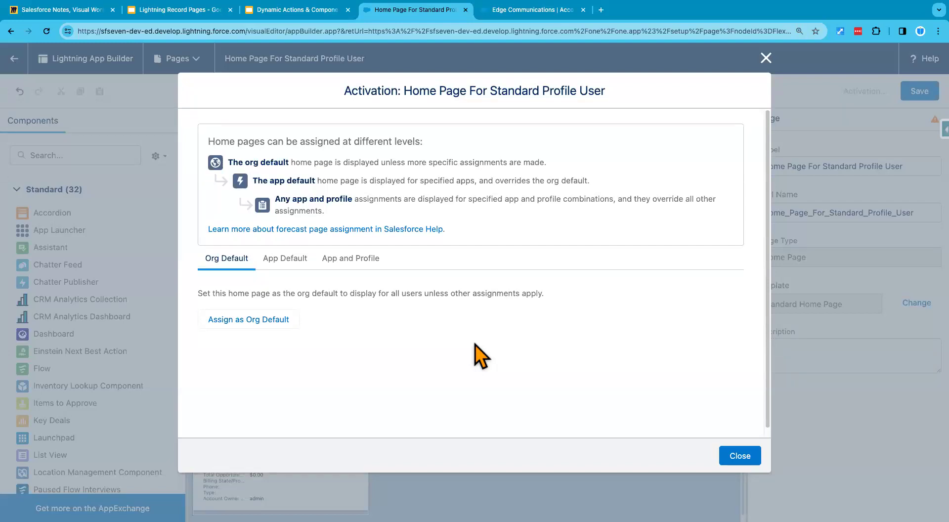
# - Review the Custom Home page use case slide and choose the App and Profile assignment level for the activation
pyautogui.click(203, 13)
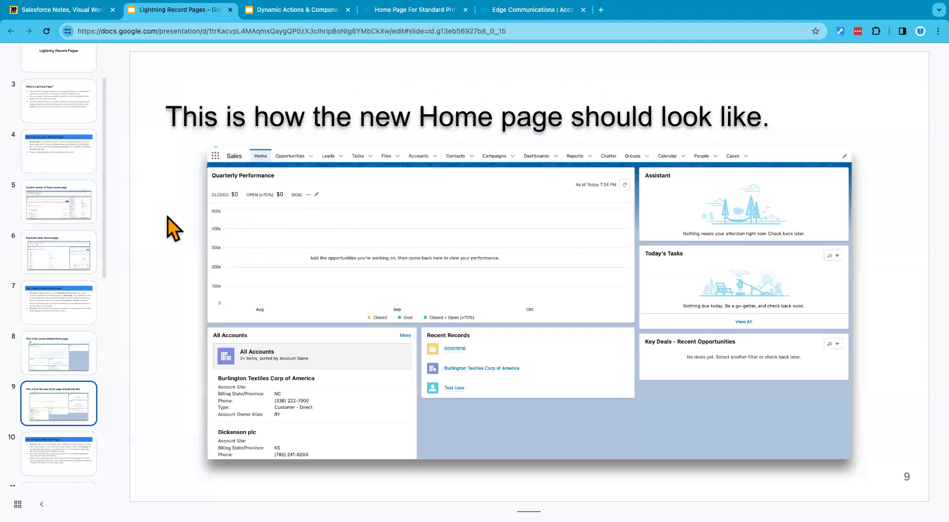
pyautogui.click(77, 311)
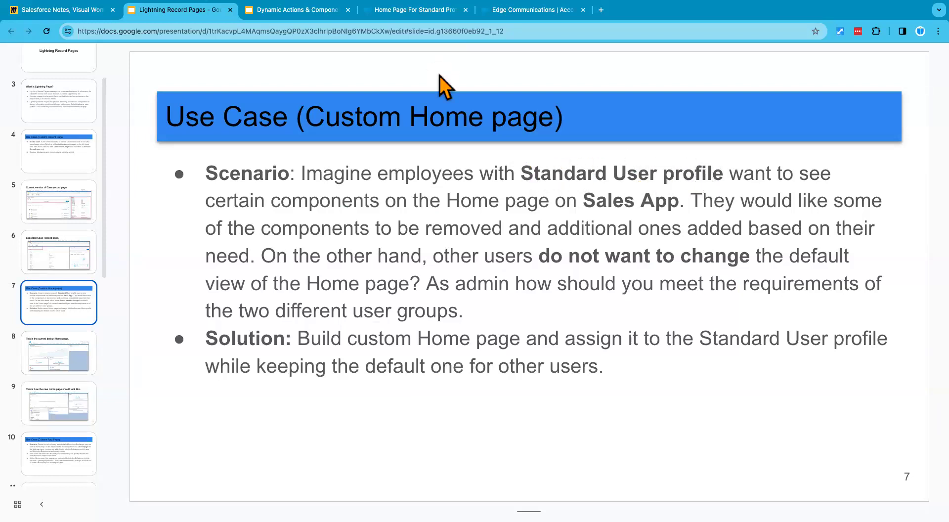
pyautogui.click(429, 12)
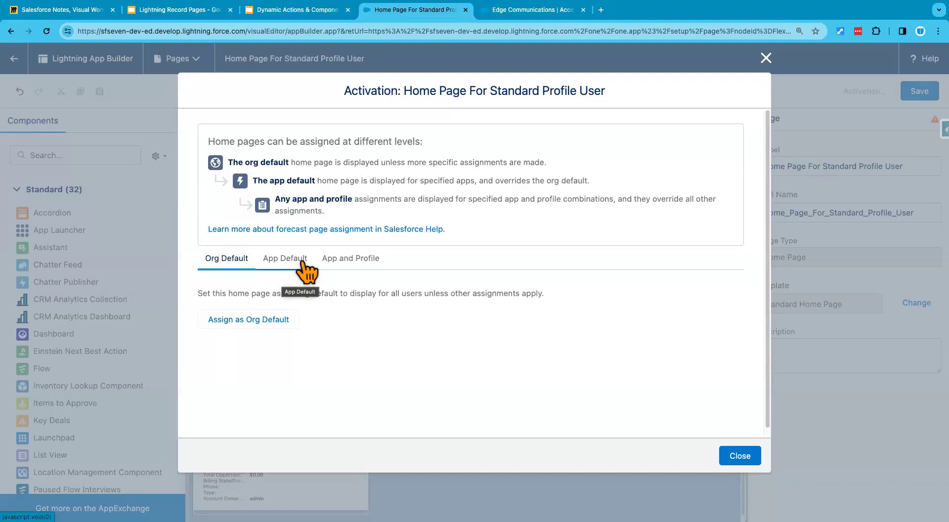
pyautogui.click(345, 262)
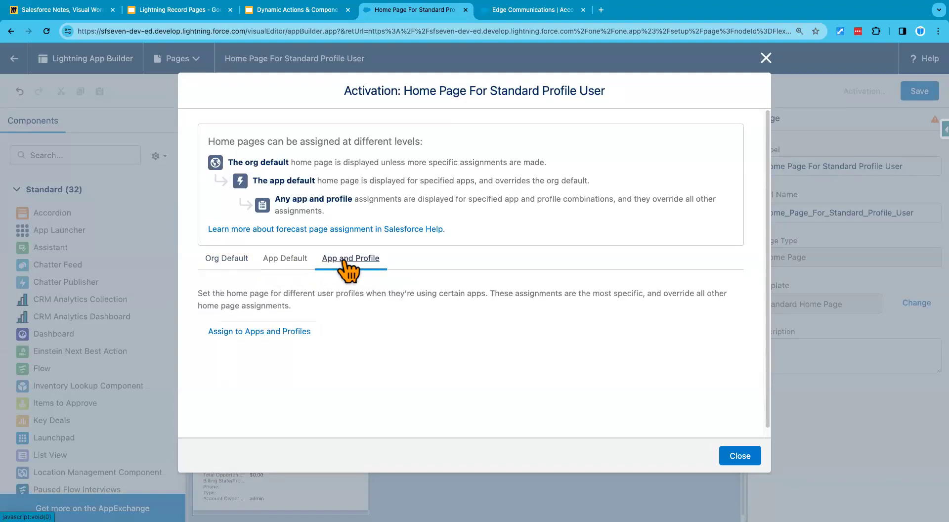
pyautogui.click(194, 16)
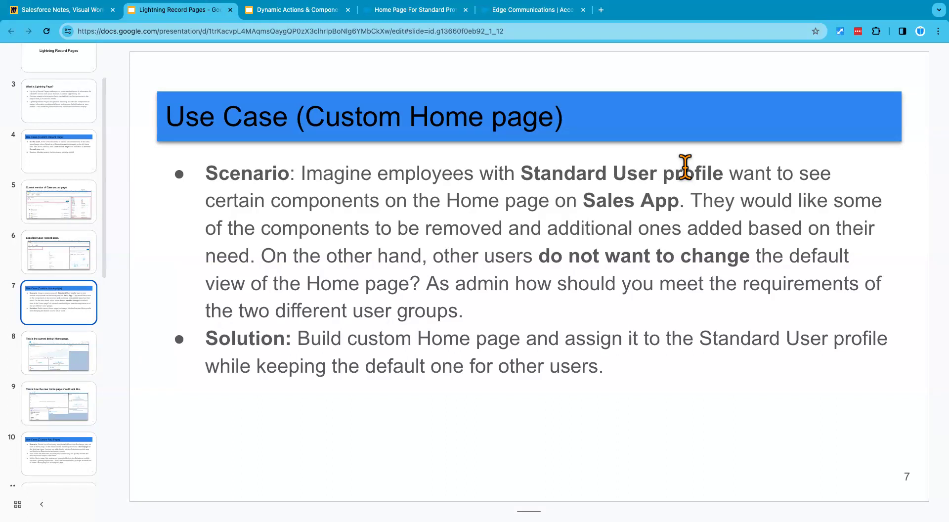
pyautogui.click(425, 12)
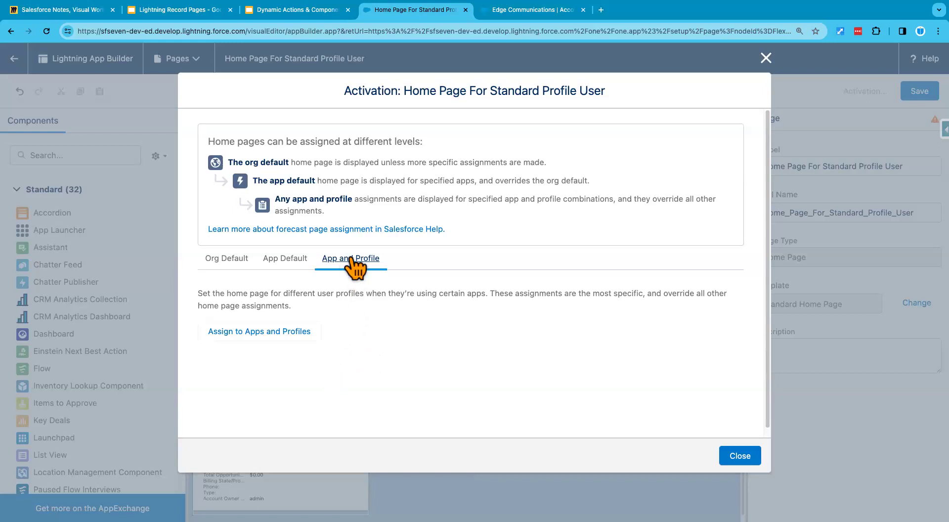
# - Start an app and profile assignment, recheck the use case slide, and select the Sales app for the custom Home page
pyautogui.click(257, 334)
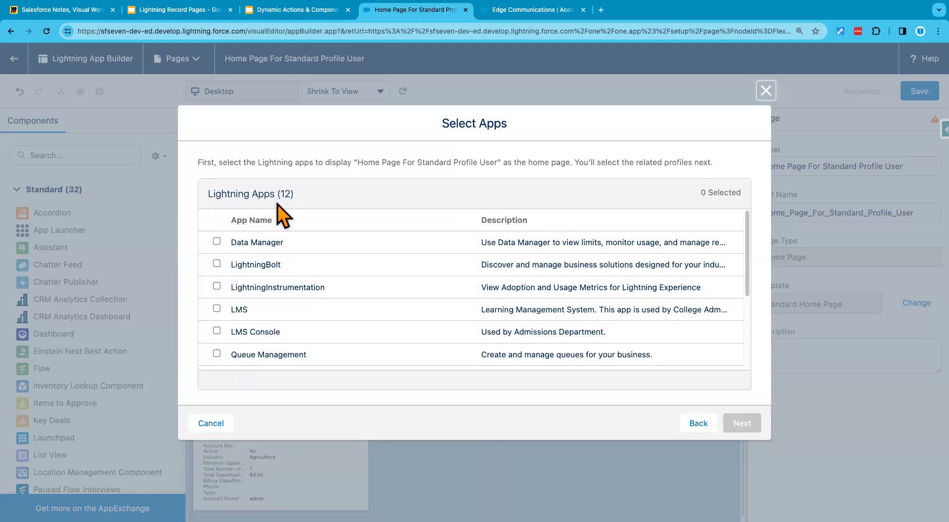
pyautogui.click(188, 13)
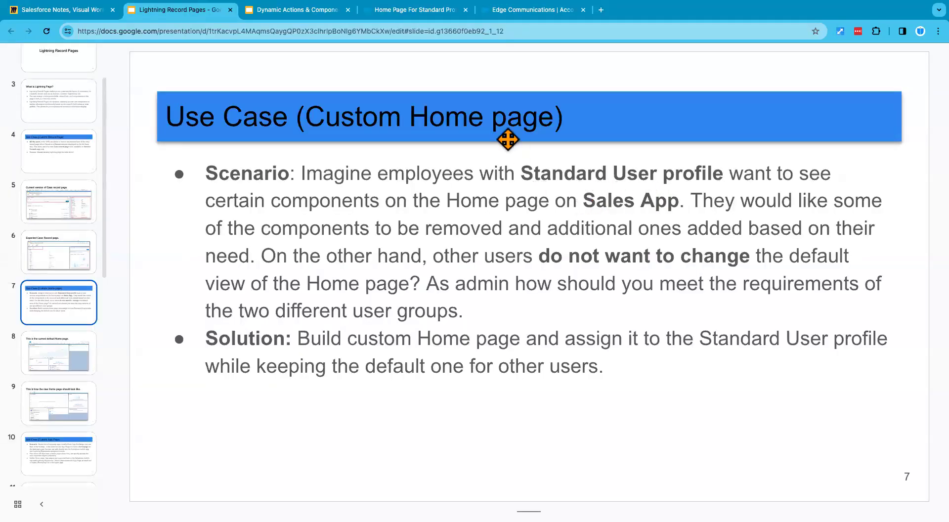
pyautogui.click(425, 10)
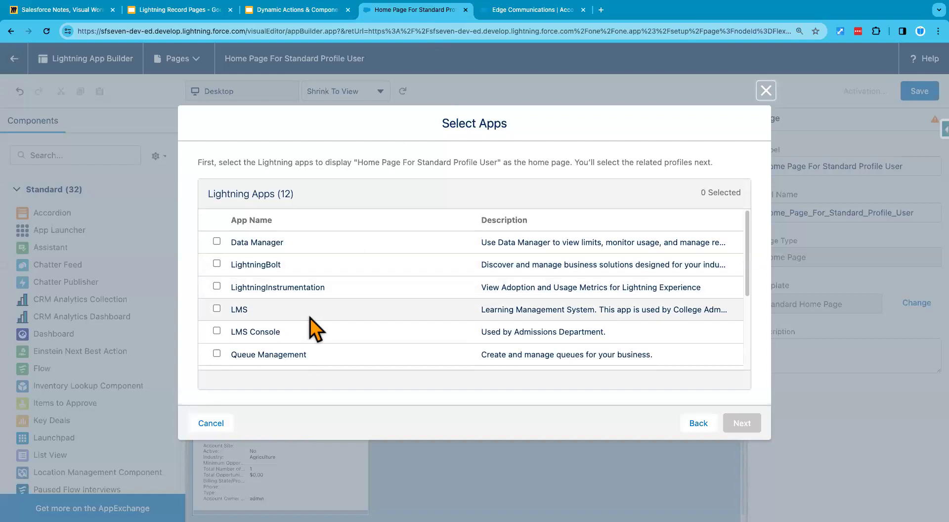
pyautogui.scroll(-3, 310, 318)
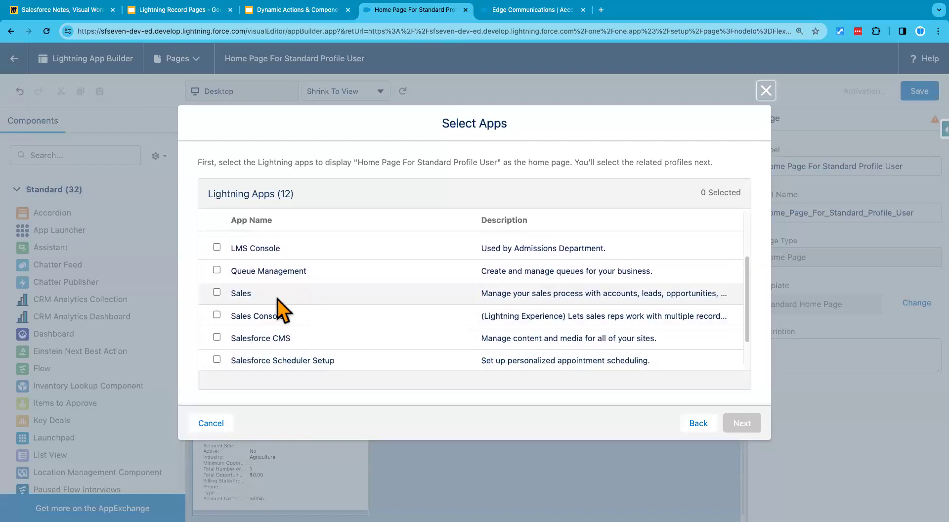
pyautogui.click(216, 292)
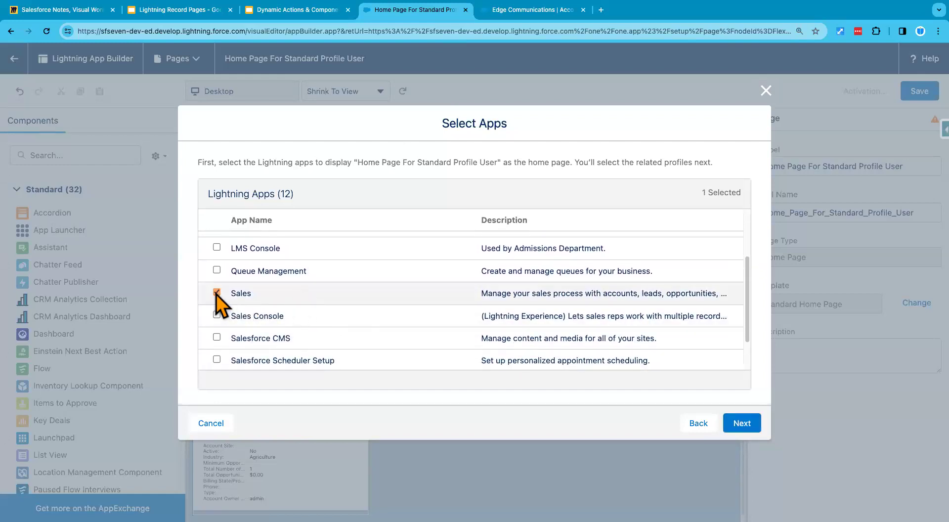
pyautogui.scroll(-2, 353, 343)
pyautogui.scroll(1, 353, 343)
pyautogui.scroll(1, 353, 343)
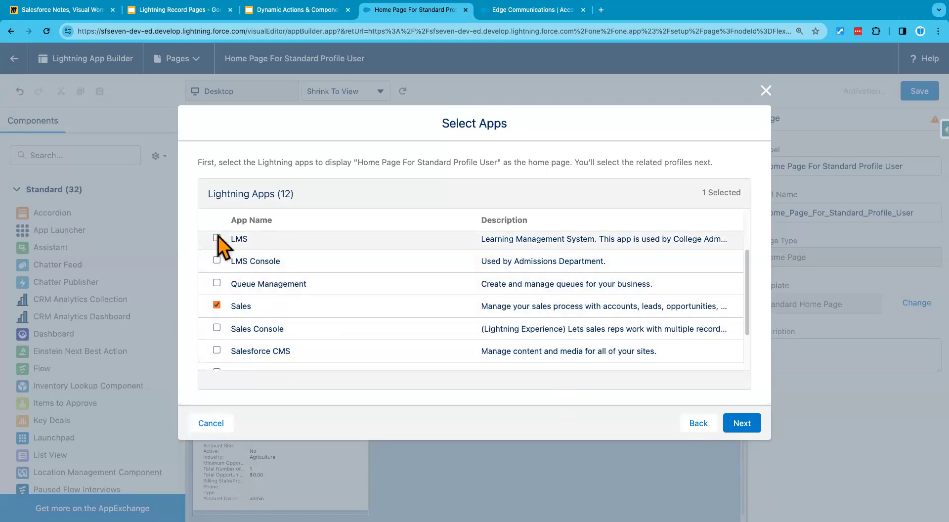
pyautogui.scroll(-1, 236, 325)
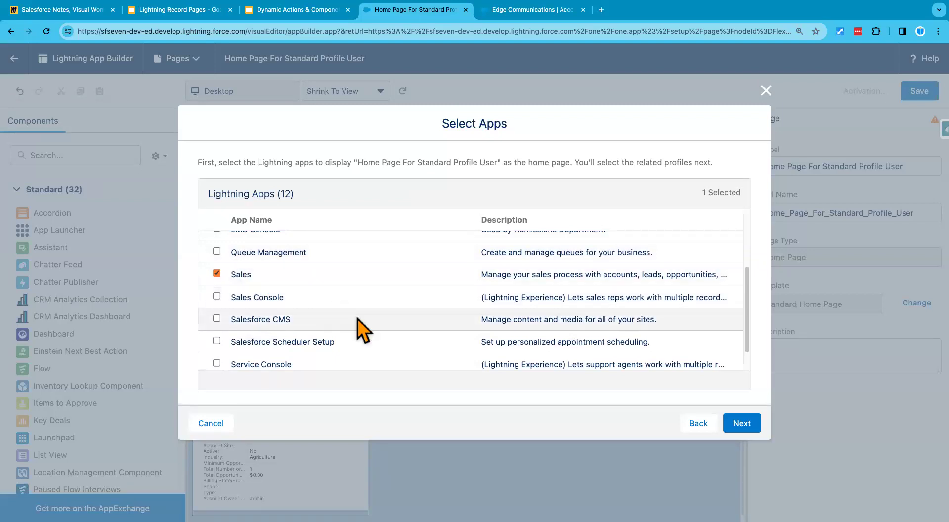
pyautogui.click(740, 426)
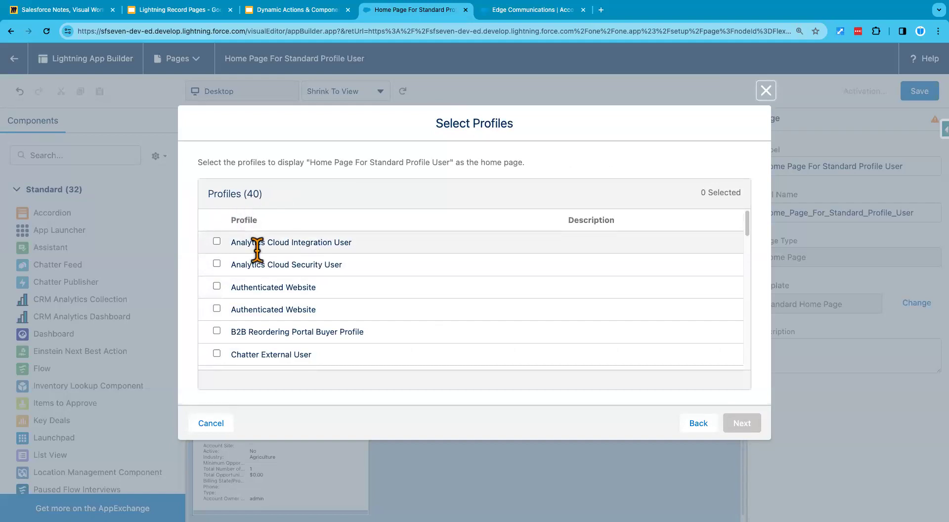
# - Select the Standard User profile for the Home page assignment and proceed to the assignment review
pyautogui.scroll(-3, 275, 272)
pyautogui.scroll(-3, 274, 322)
pyautogui.scroll(-5, 274, 322)
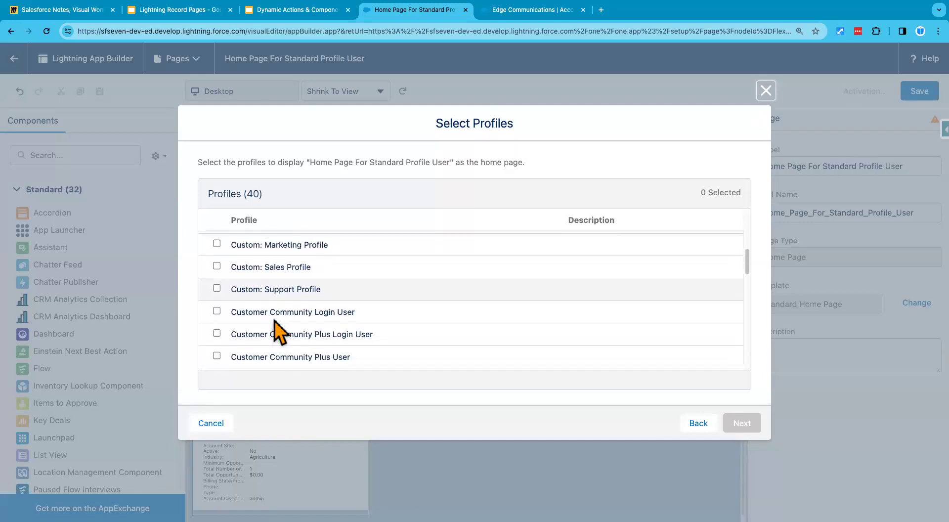
pyautogui.scroll(-8, 274, 321)
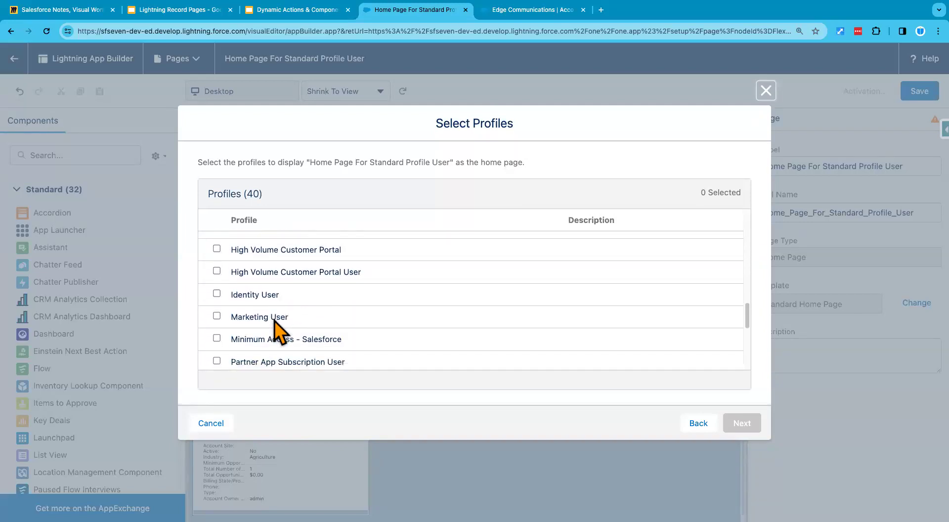
pyautogui.scroll(-1, 275, 321)
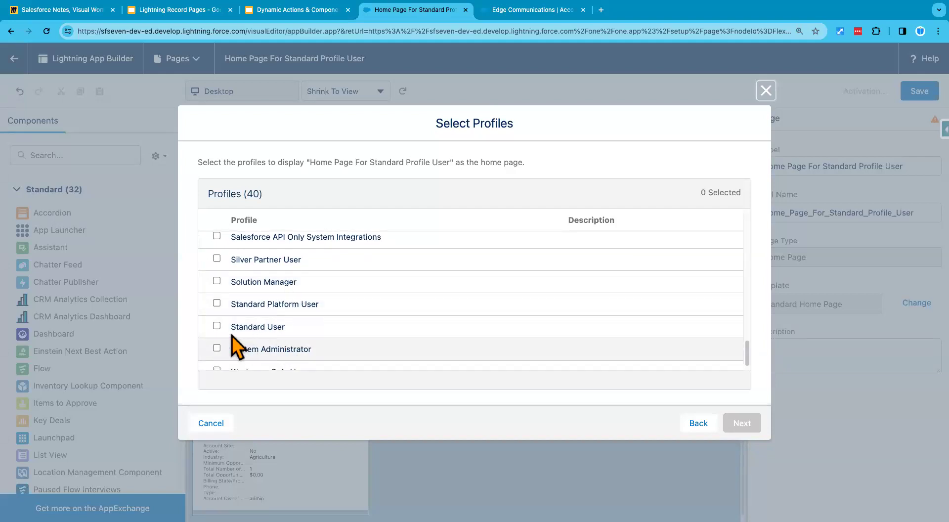
pyautogui.click(217, 326)
pyautogui.scroll(-1, 312, 330)
pyautogui.scroll(3, 312, 330)
pyautogui.scroll(5, 312, 330)
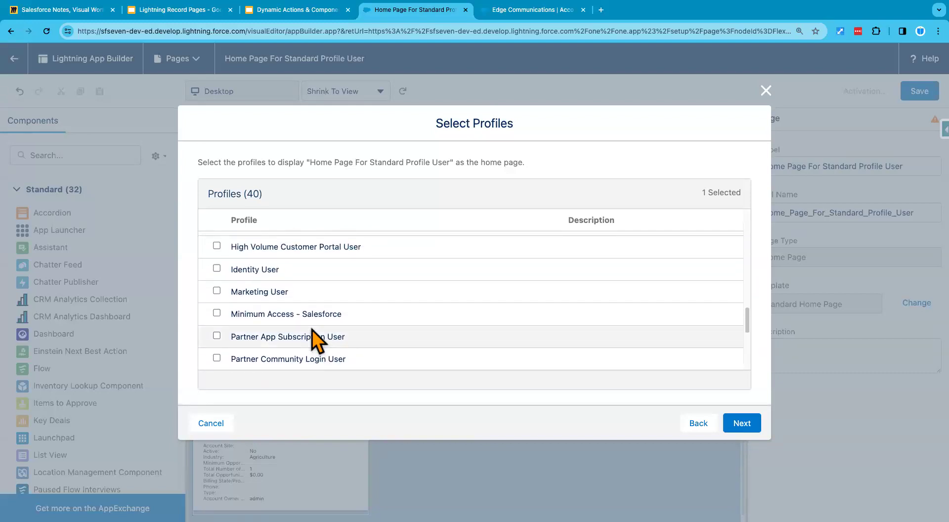
pyautogui.click(741, 423)
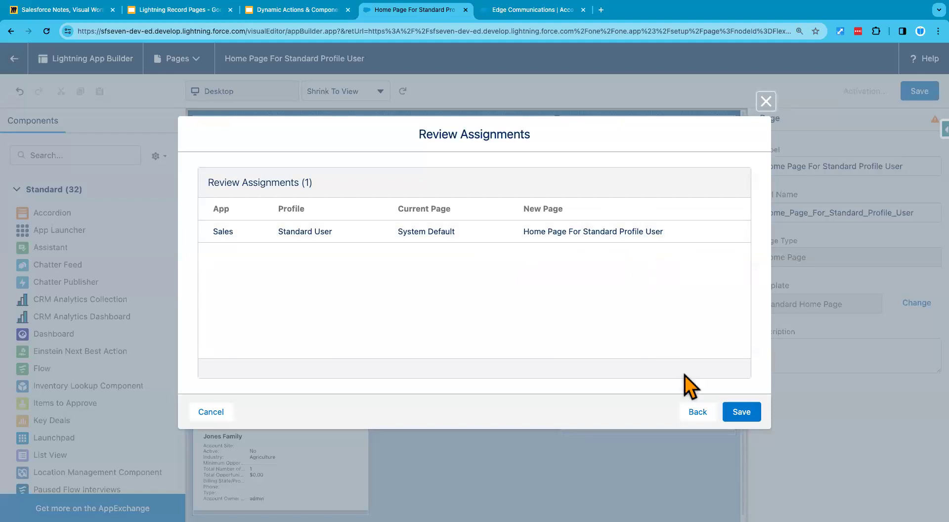
# - Save the reviewed Sales and Standard User assignment, save the Home page, and leave the page editor
pyautogui.click(736, 410)
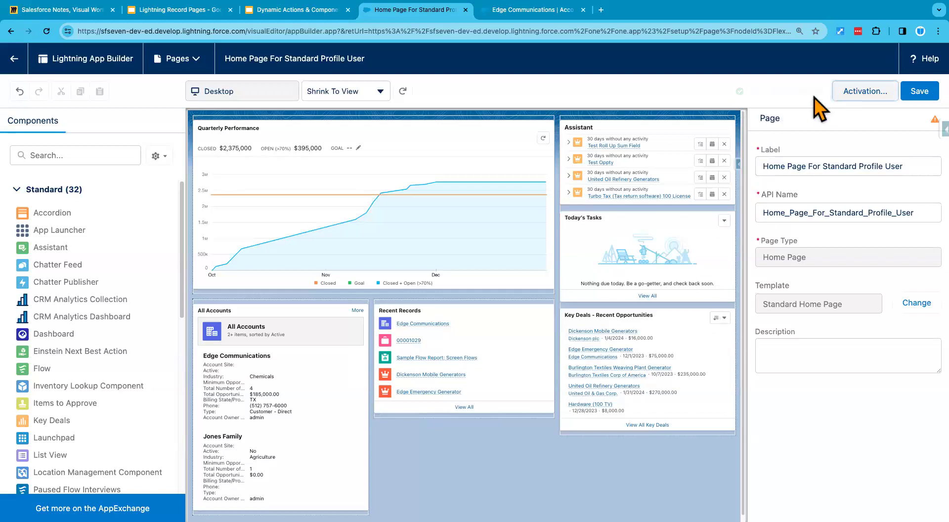
pyautogui.click(925, 94)
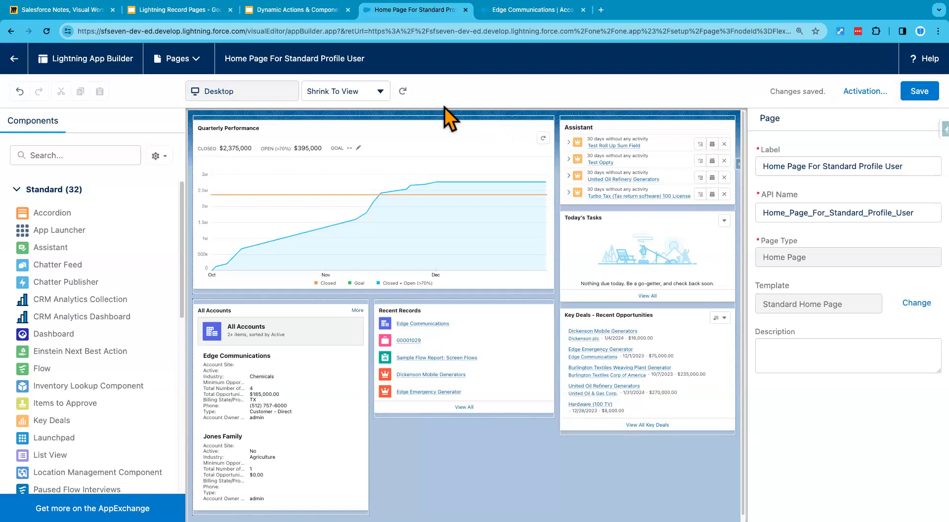
pyautogui.click(15, 58)
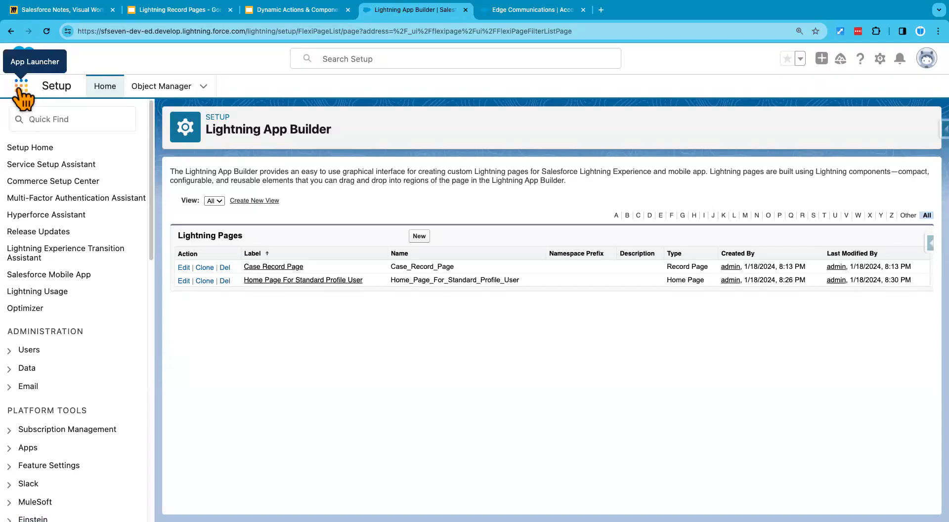
# - Open the Sales app as the admin and examine which components its Home page shows
pyautogui.click(21, 88)
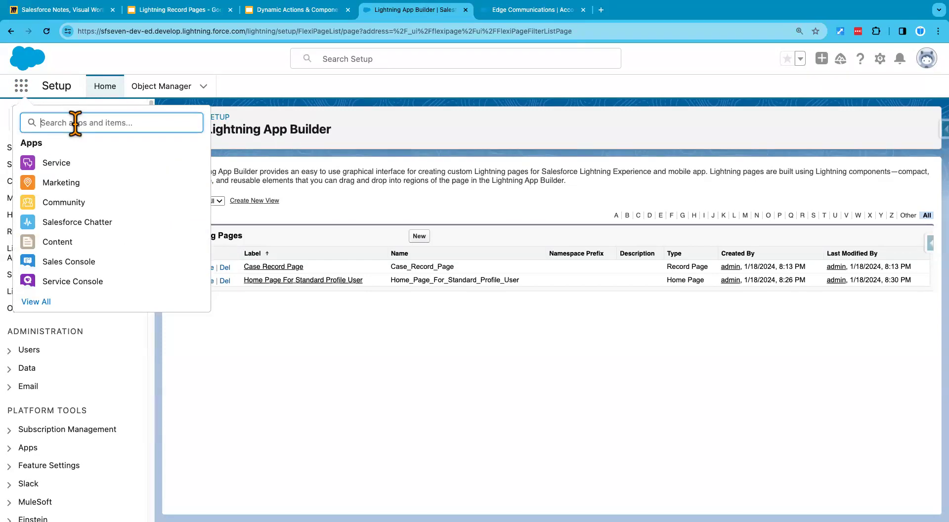
pyautogui.write('sales')
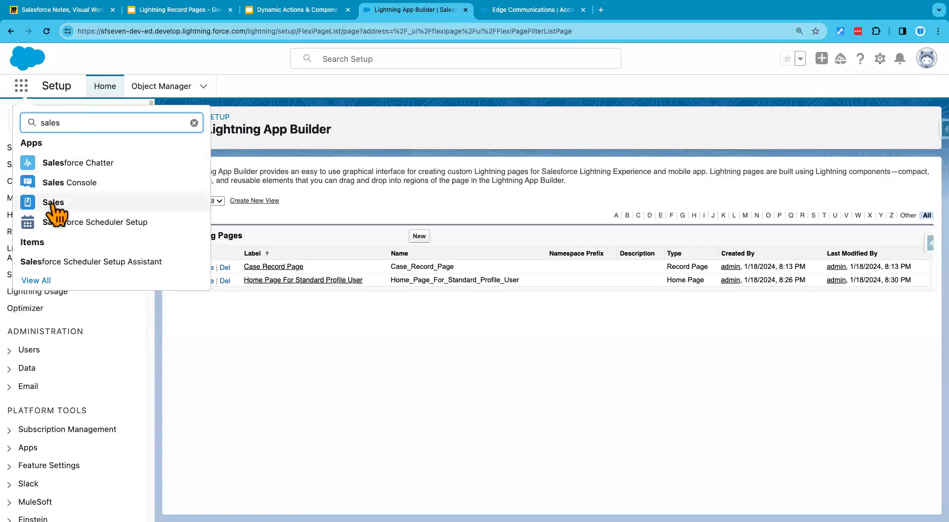
pyautogui.click(53, 202)
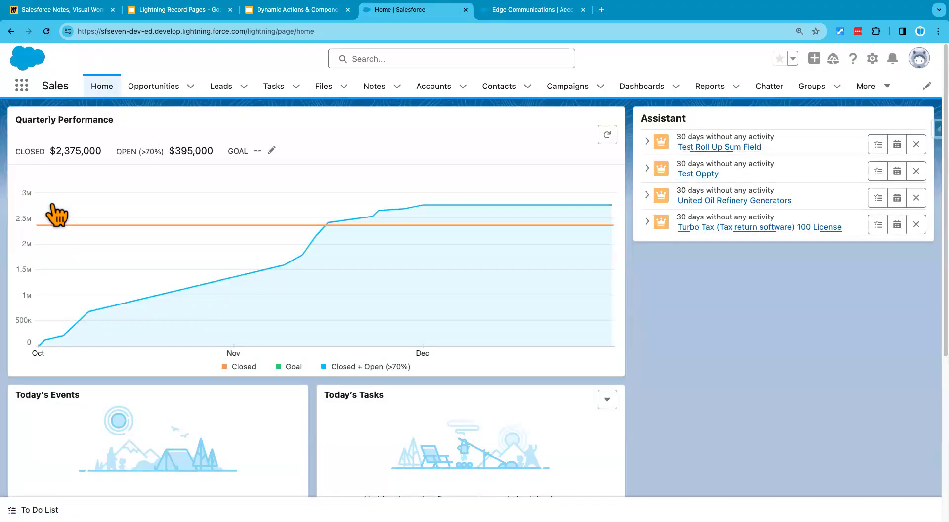
pyautogui.scroll(-5, 186, 284)
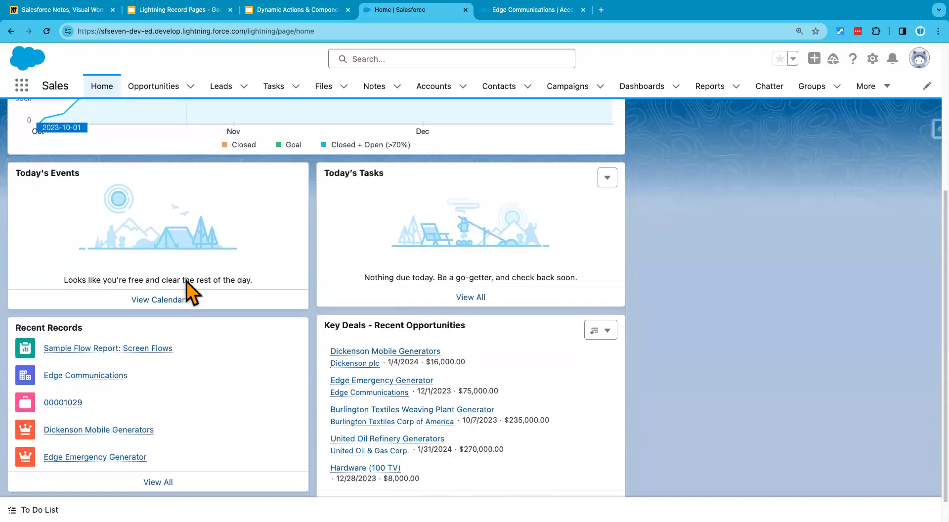
pyautogui.scroll(5, 186, 282)
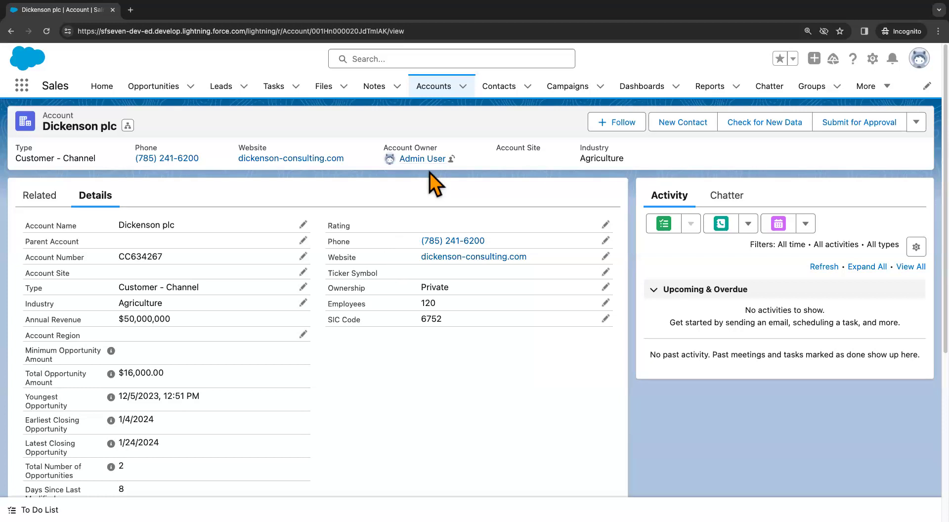
# - In the incognito session, check which user is logged in and examine the components on that user's Sales Home page
pyautogui.click(919, 59)
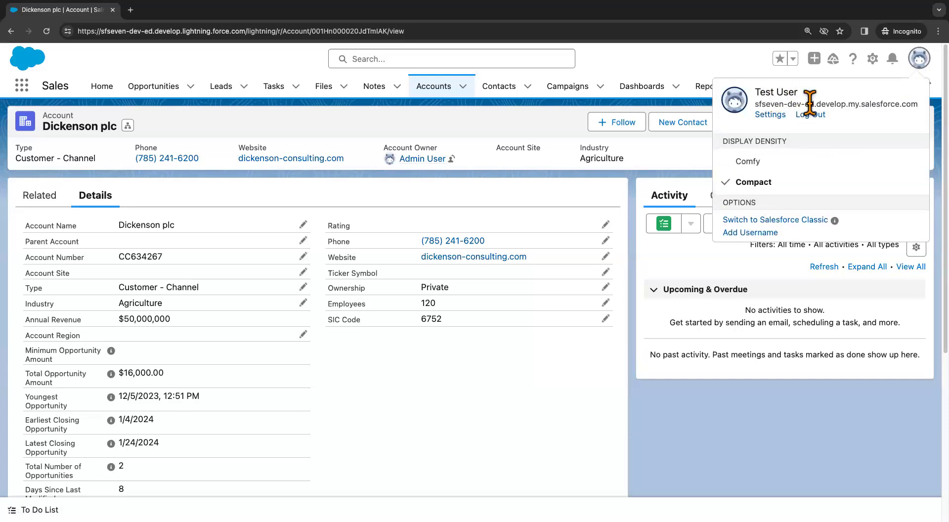
pyautogui.click(519, 131)
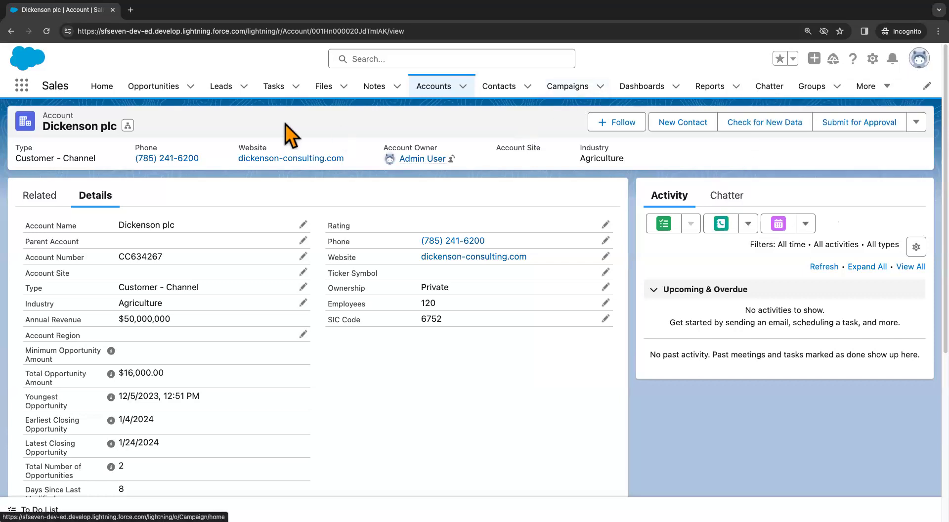
pyautogui.click(107, 89)
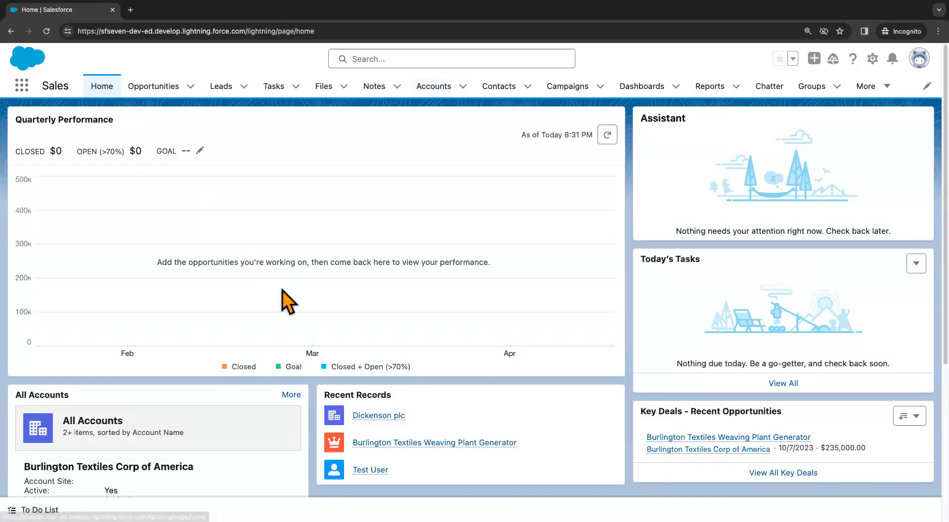
pyautogui.scroll(-3, 282, 289)
pyautogui.scroll(-2, 283, 291)
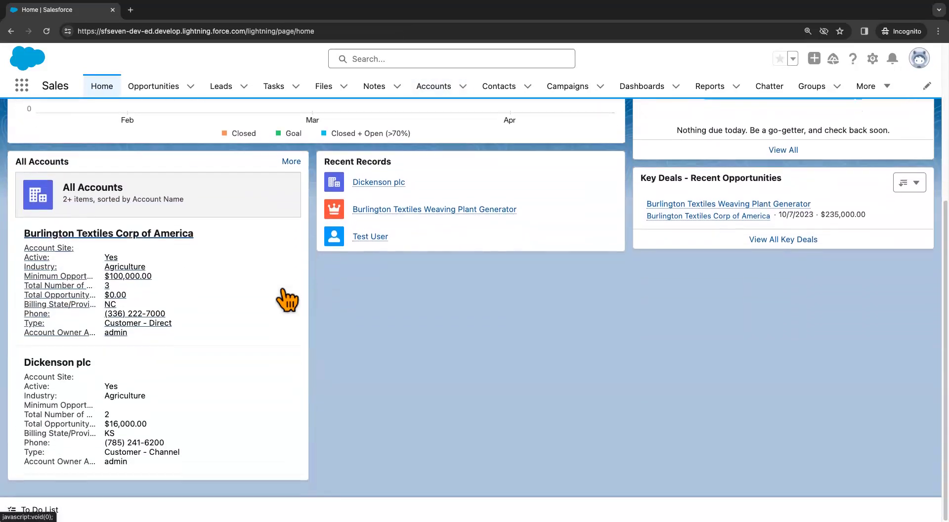
pyautogui.scroll(5, 283, 290)
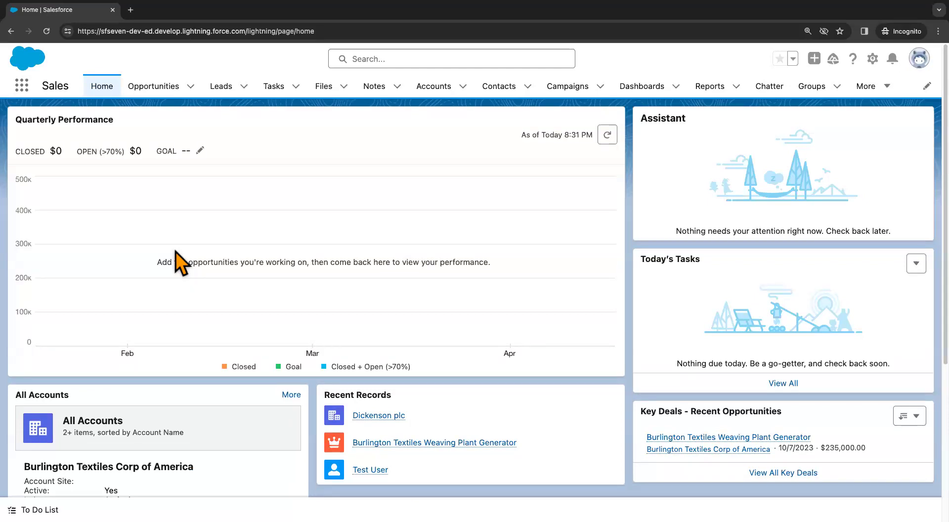
# - Switch to the Service app as the test user and compare its Home page components with the custom layout
pyautogui.click(22, 87)
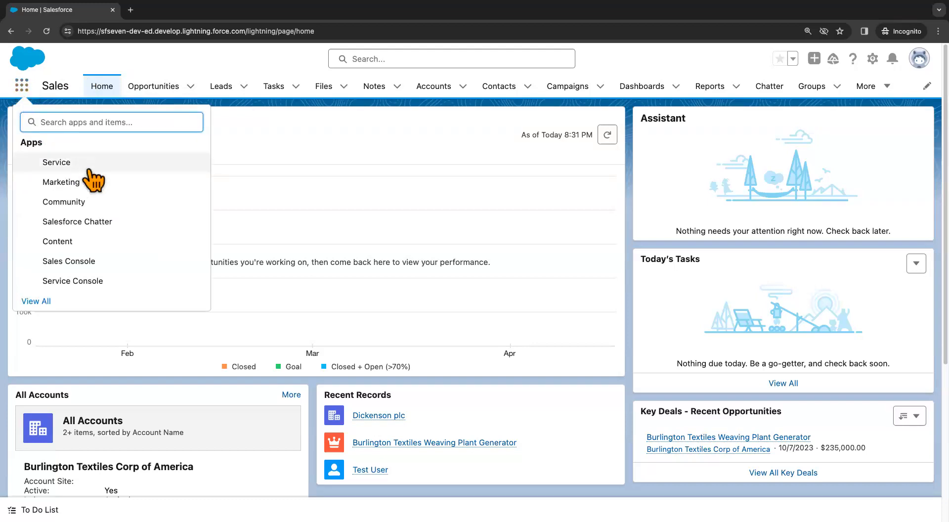
pyautogui.click(65, 167)
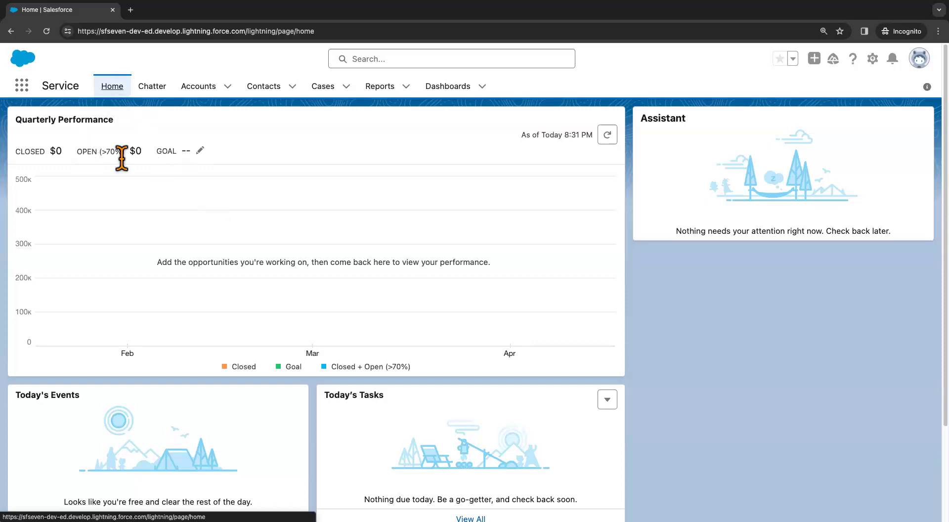
pyautogui.scroll(-3, 212, 274)
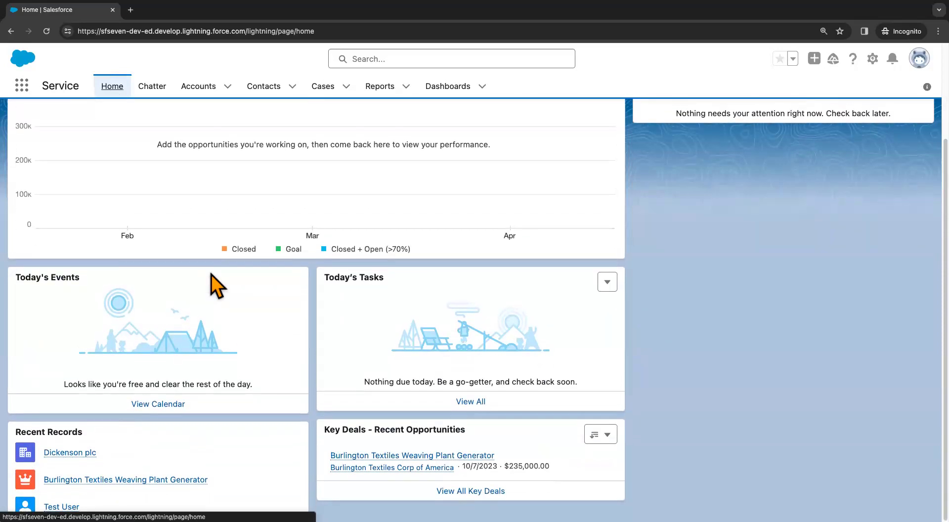
pyautogui.scroll(3, 212, 274)
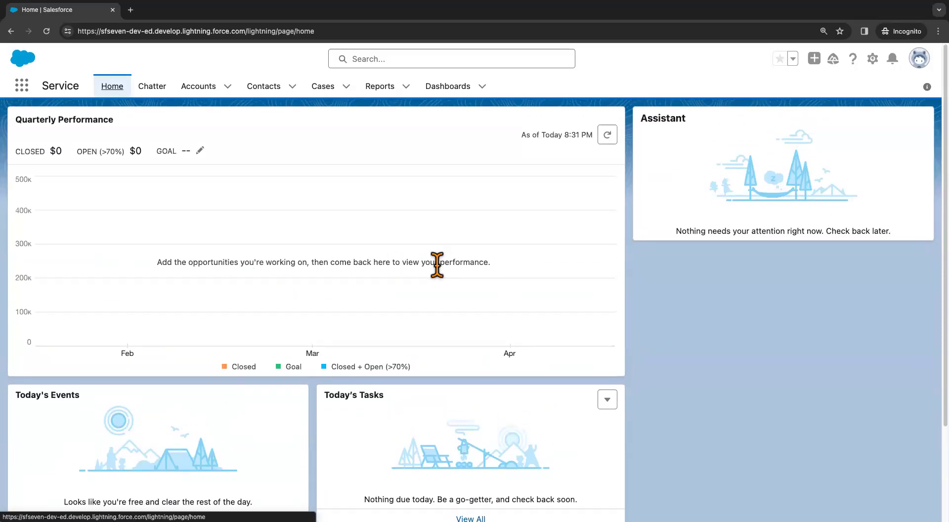
pyautogui.scroll(-3, 436, 265)
pyautogui.scroll(3, 440, 275)
pyautogui.scroll(-5, 292, 331)
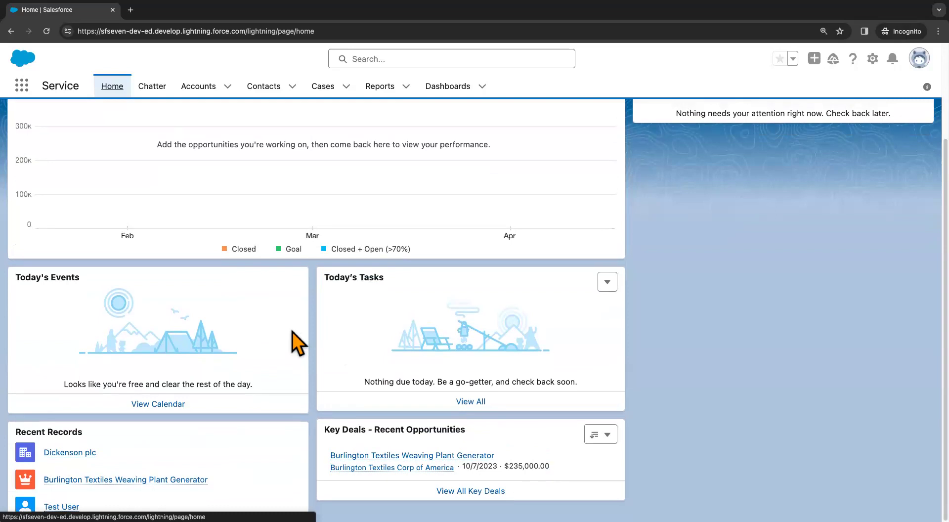
pyautogui.scroll(5, 292, 331)
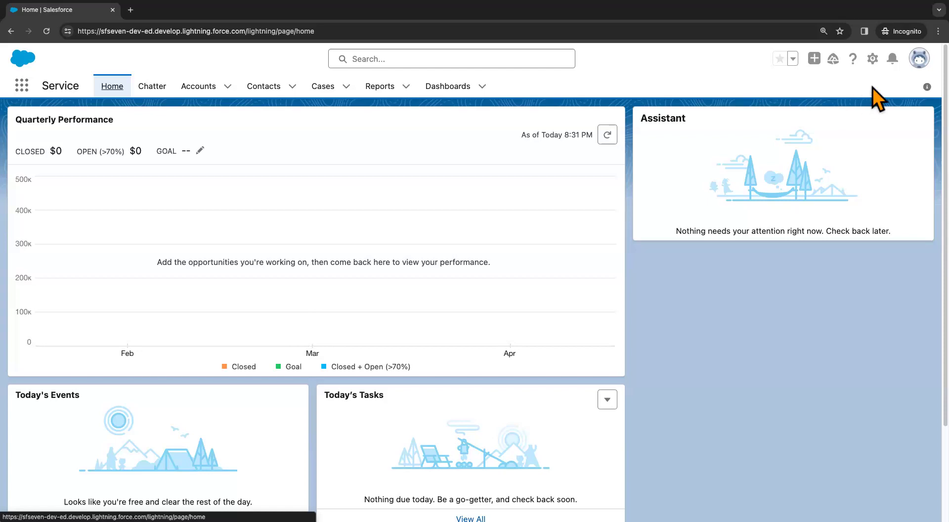
# - Search the available apps for "sales" and return to the Sales app's Home page as the test user
pyautogui.click(21, 85)
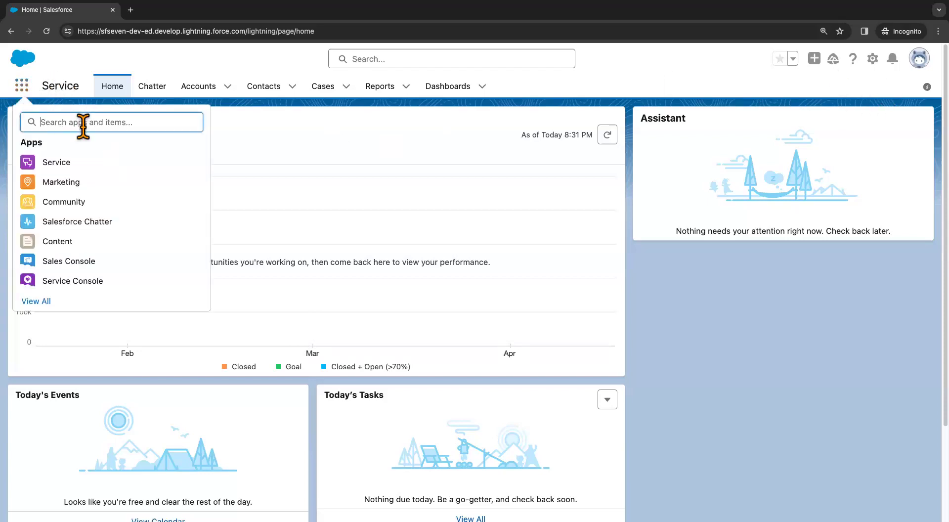
pyautogui.write('sales')
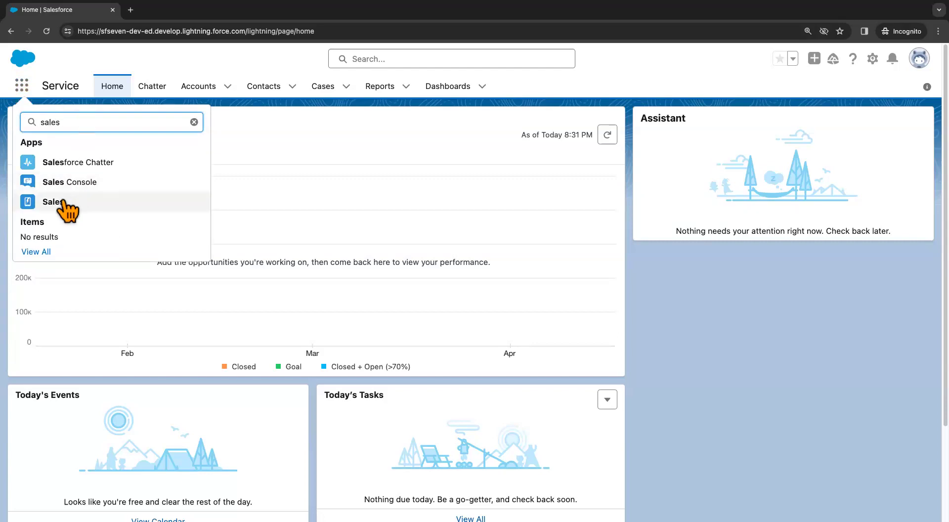
pyautogui.click(57, 201)
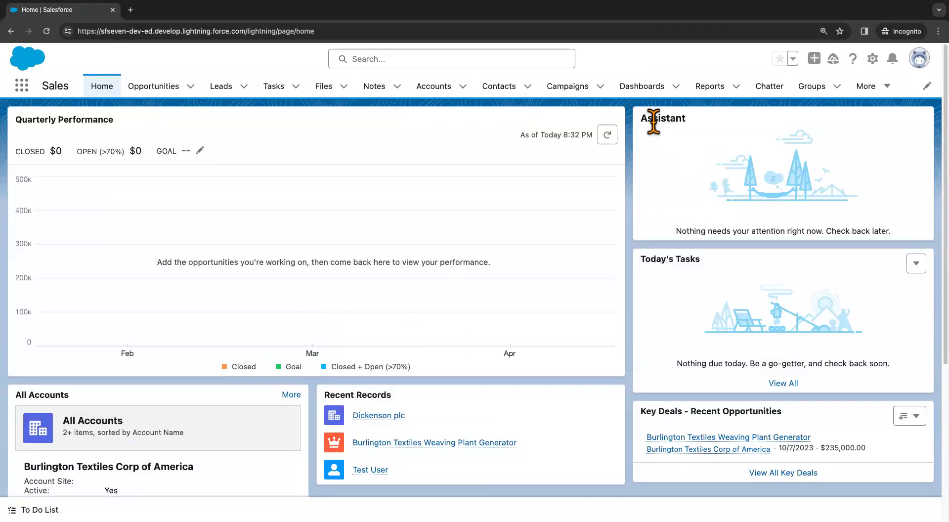
# - Review the full custom Home page layout in the Sales app as the test user, including the All Accounts and Recent Records components
pyautogui.scroll(-2, 94, 425)
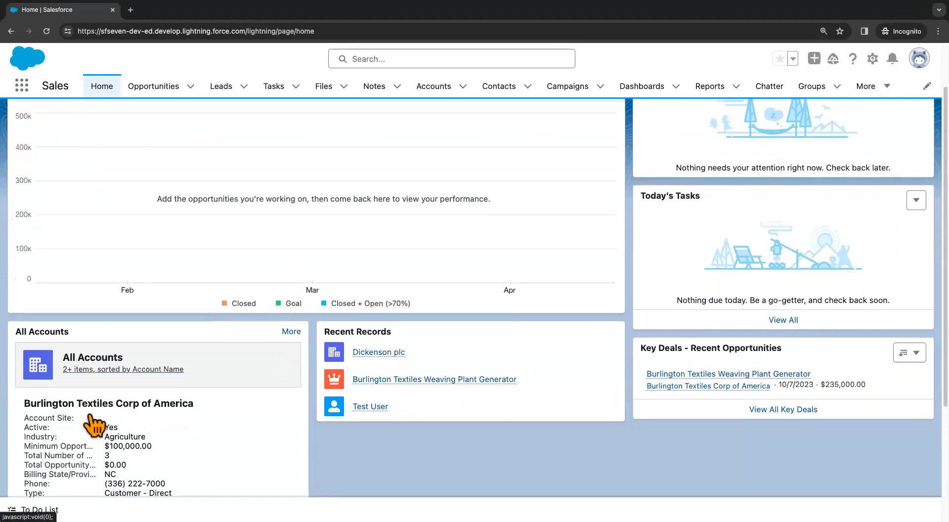
pyautogui.scroll(3, 127, 402)
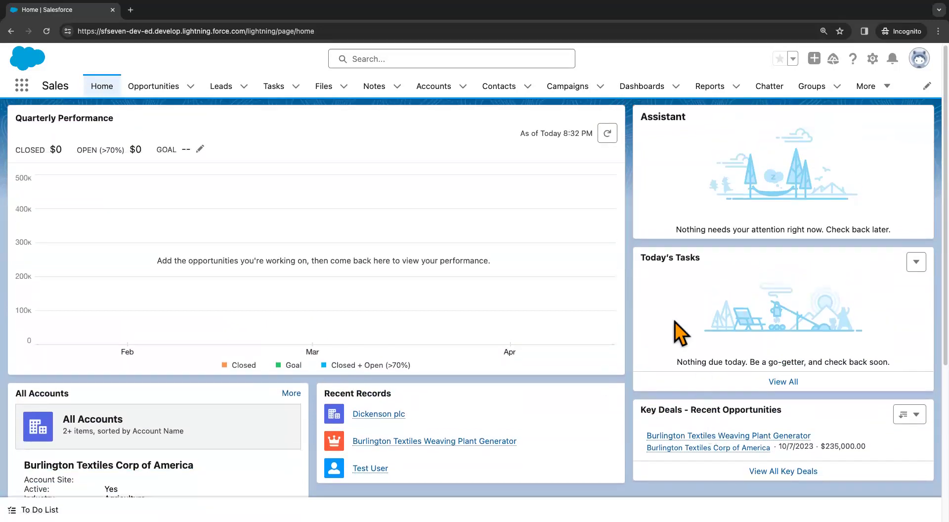
pyautogui.scroll(-2, 682, 360)
pyautogui.scroll(2, 682, 415)
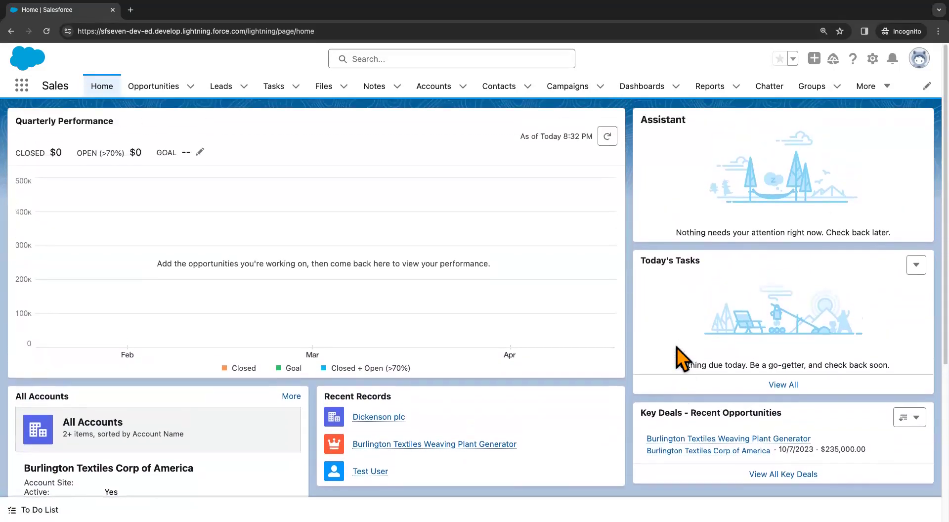
# - Open the Service app again as the test user and examine all components on its Home page
pyautogui.click(21, 85)
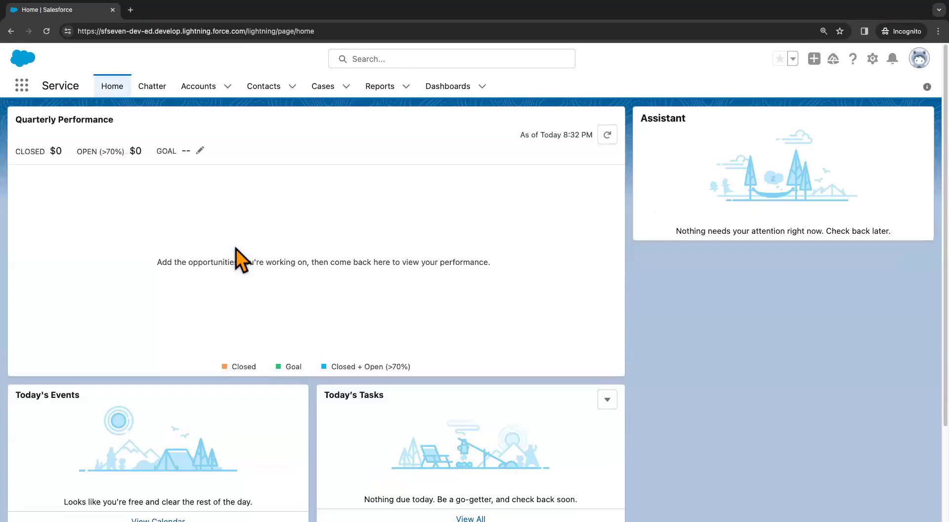
pyautogui.scroll(-3, 517, 397)
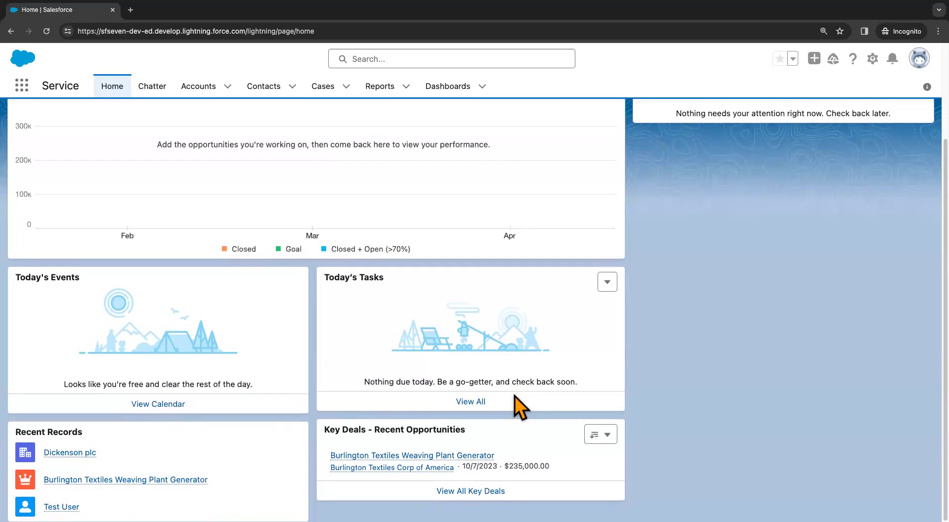
pyautogui.scroll(3, 517, 398)
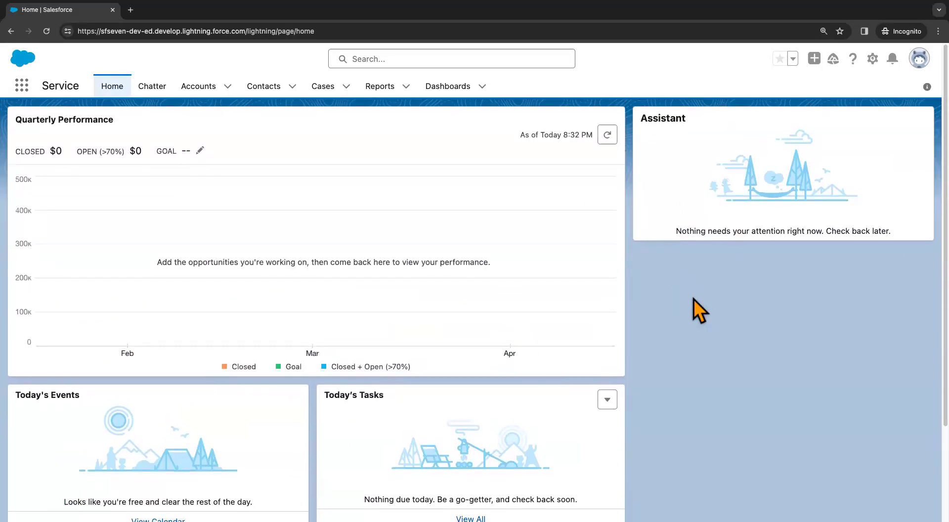